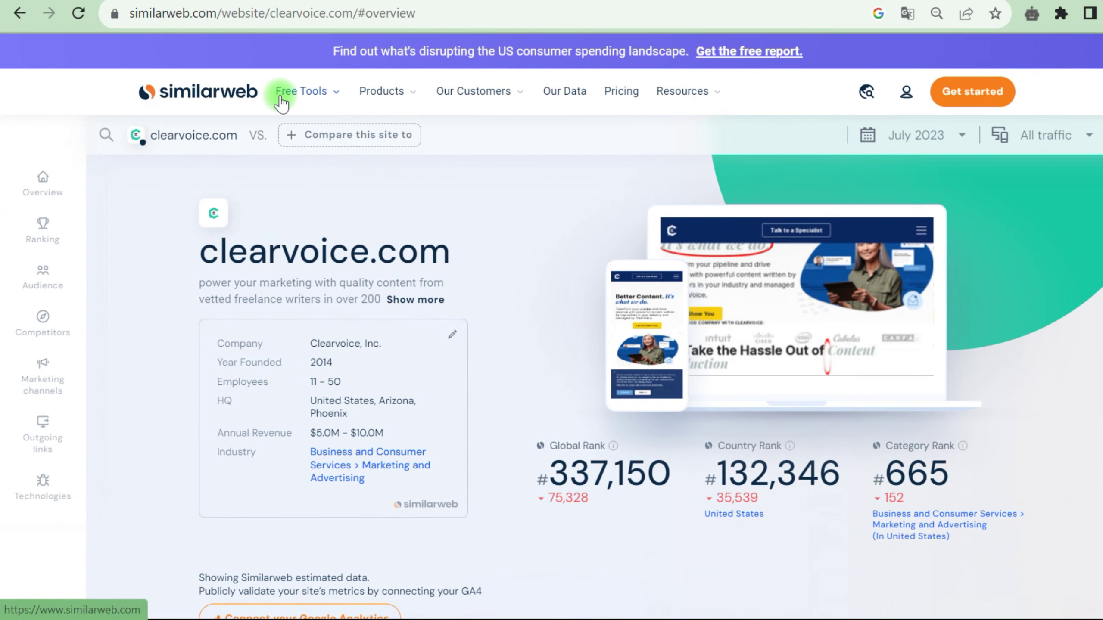
Scroll through clearvoice.com's Similarweb ranking and traffic statistics
click(484, 251)
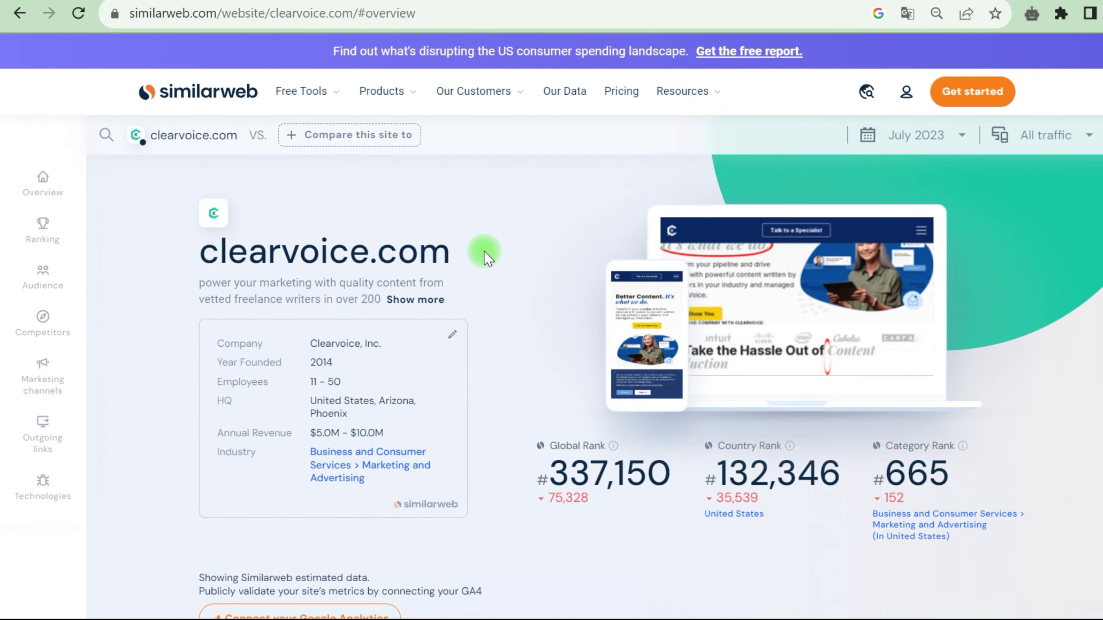
scroll(474, 264, down, 5)
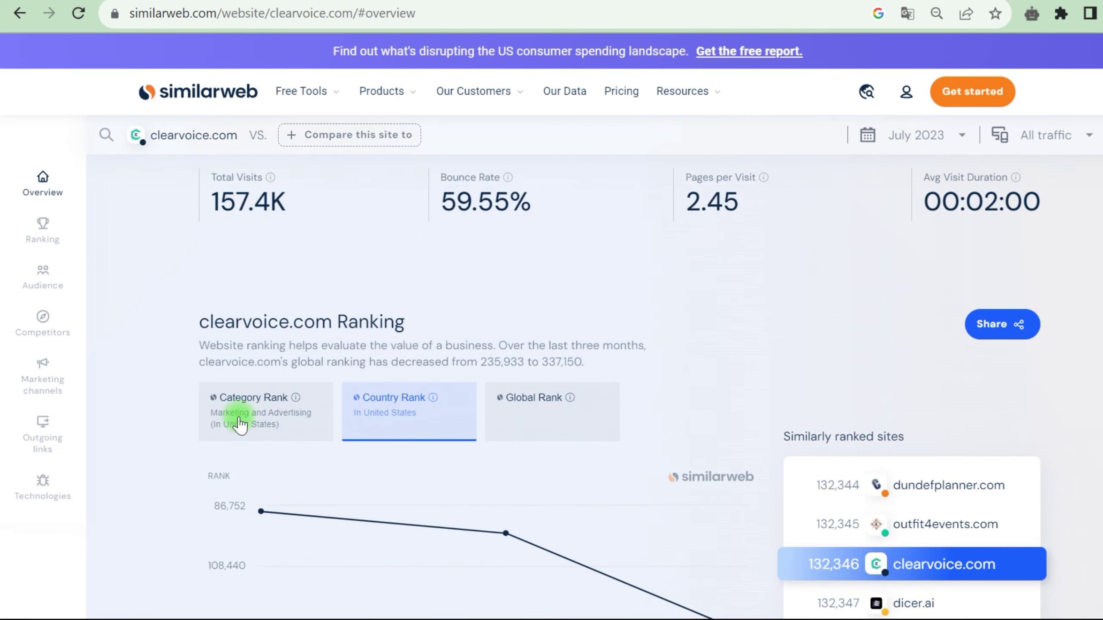
scroll(1084, 177, down, 3)
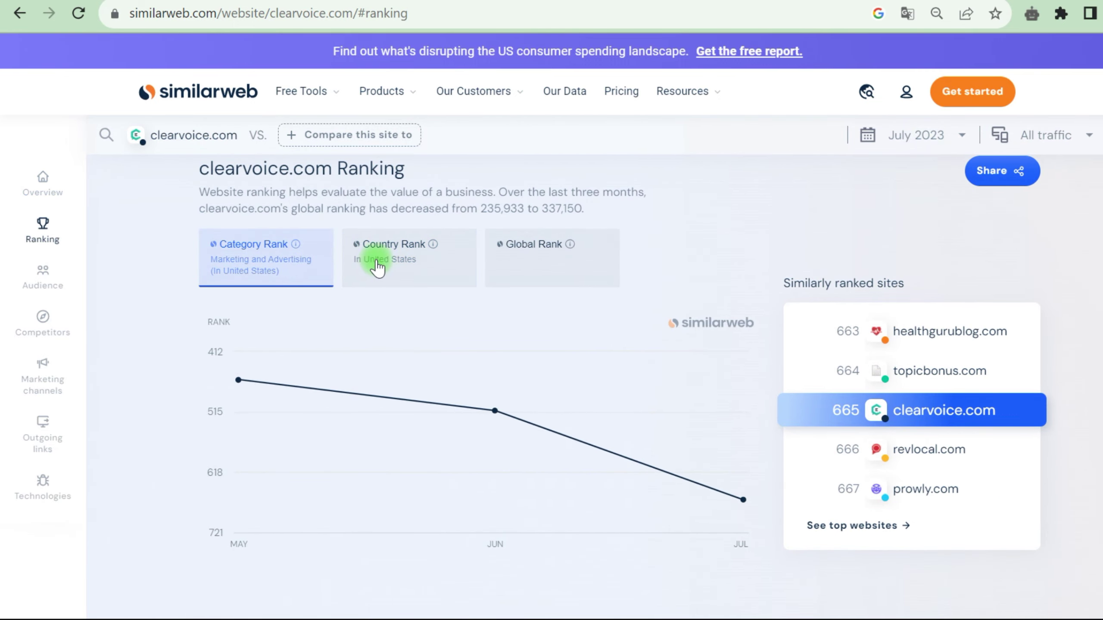
scroll(562, 290, down, 5)
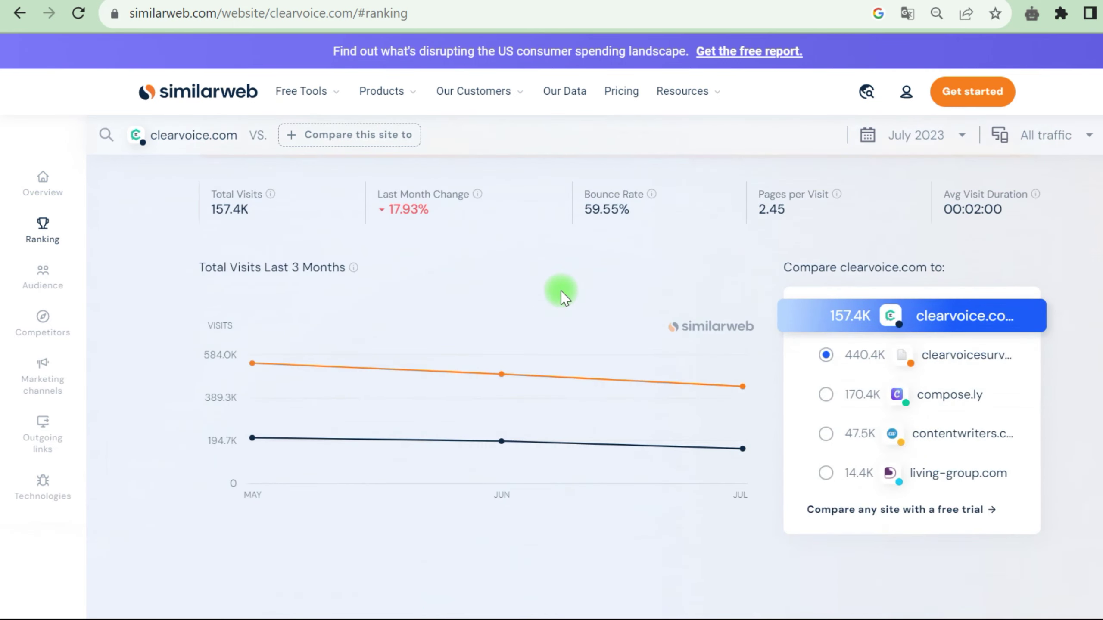
scroll(560, 291, down, 5)
scroll(424, 279, down, 3)
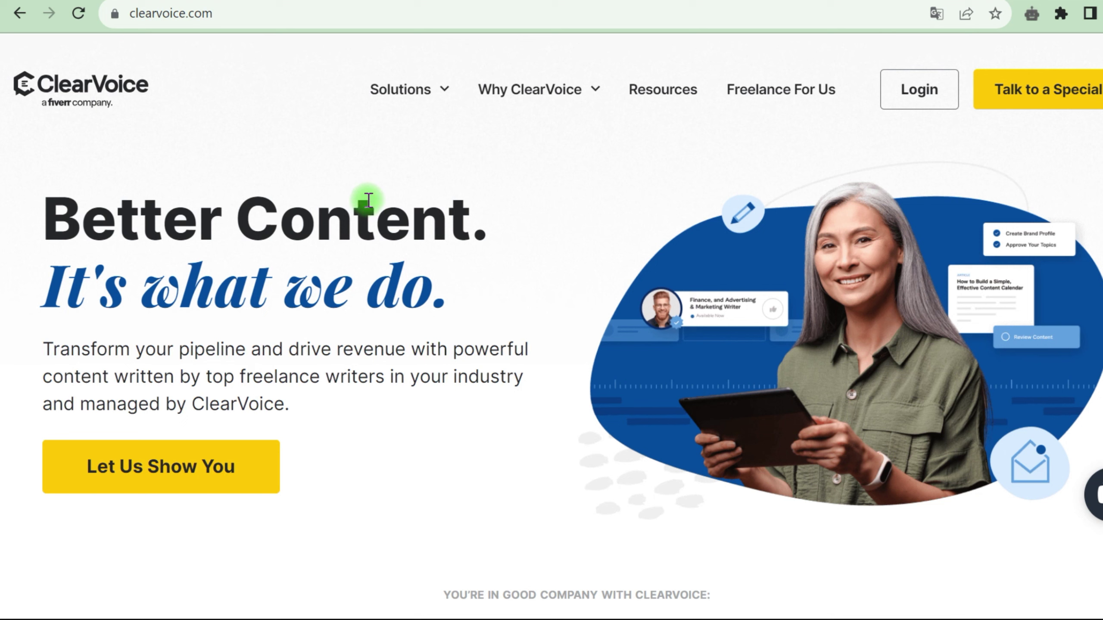
mouse_move(530, 90)
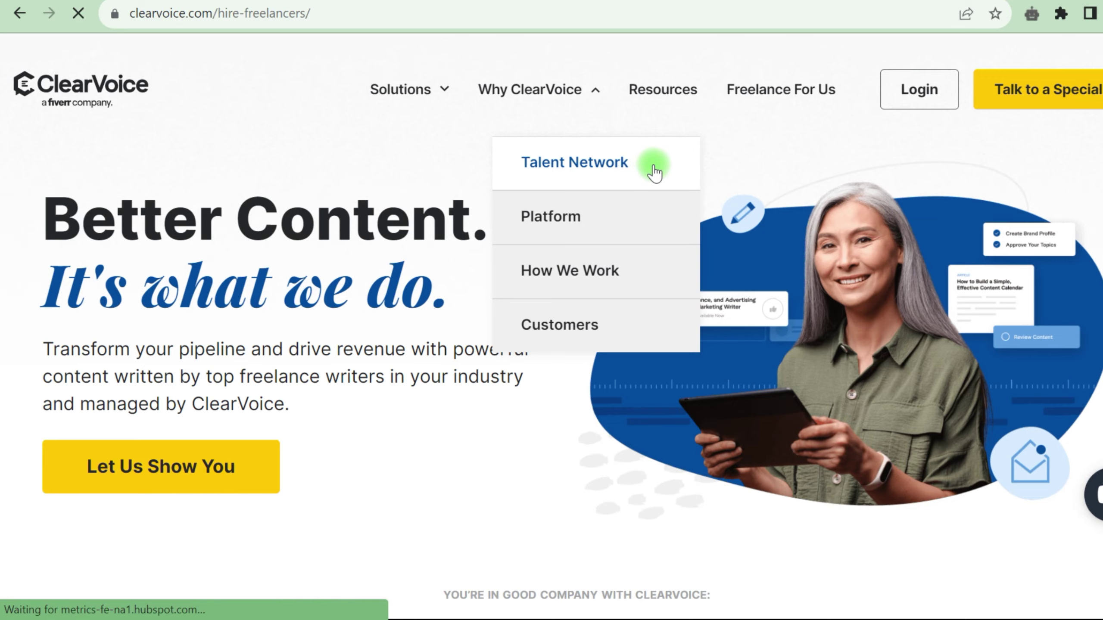
Scroll the Talent Network page down to its vetting features and top industries
scroll(767, 313, down, 10)
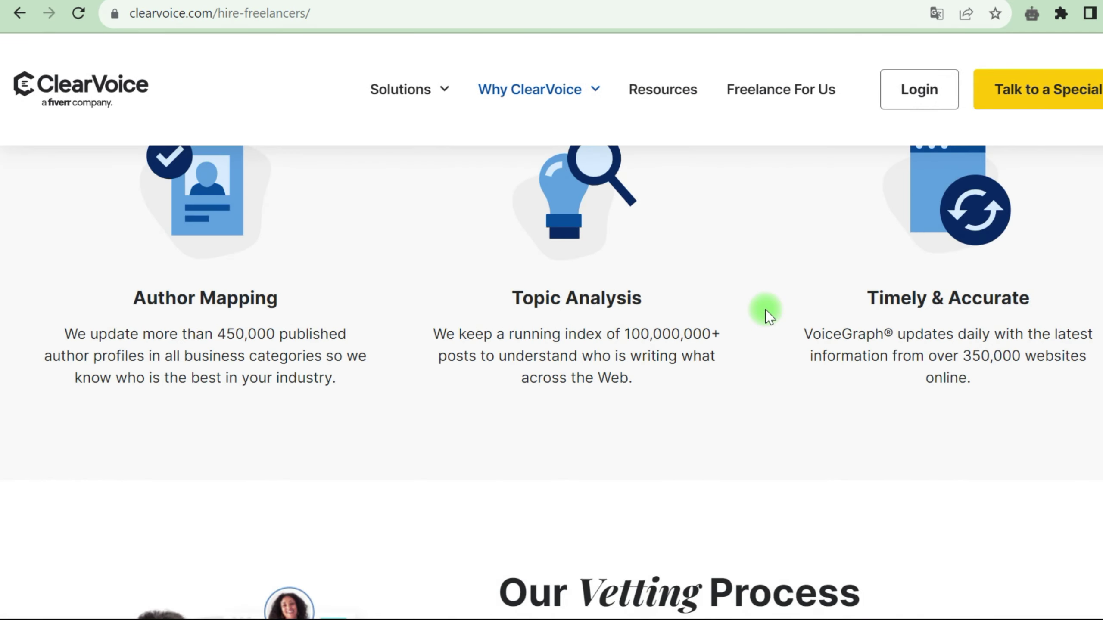
scroll(767, 312, down, 5)
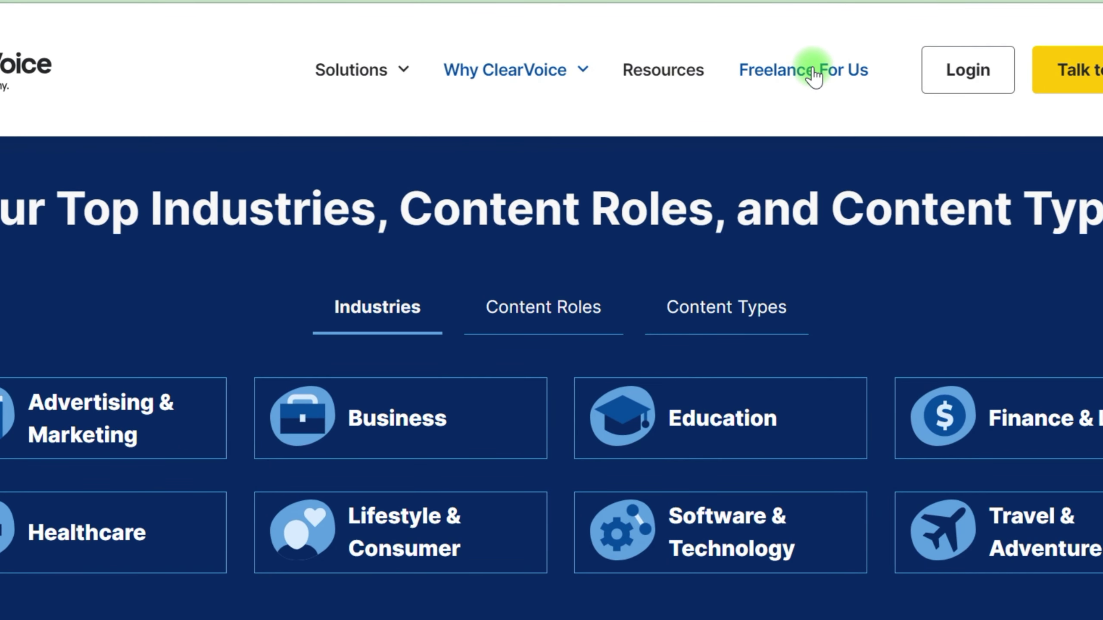
Go to the Freelance For Us page and start a new freelancer CV profile
click(812, 71)
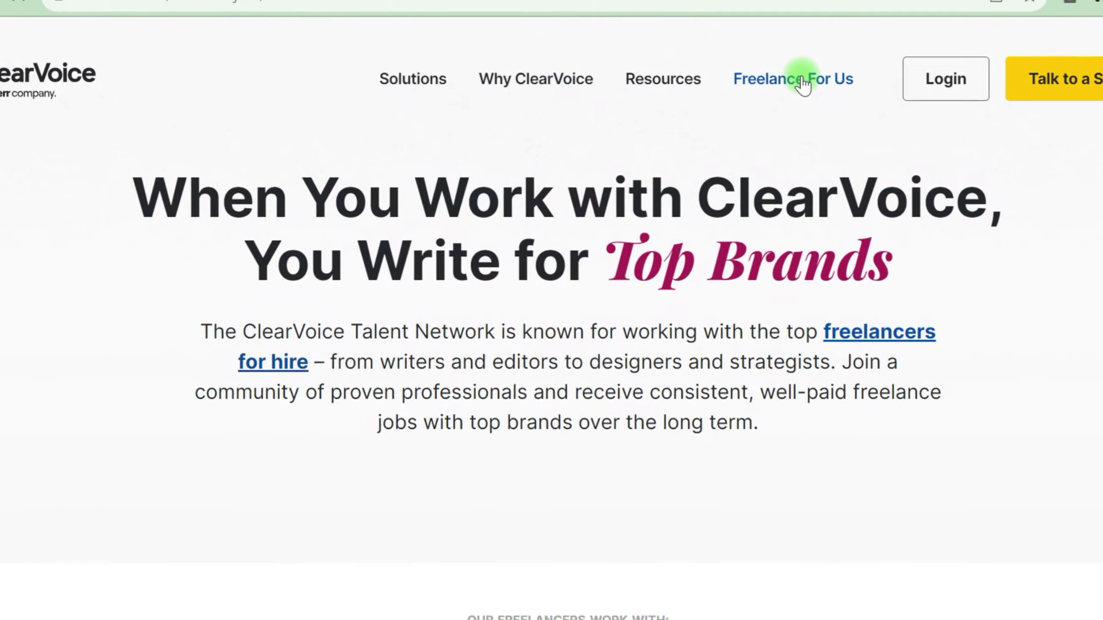
scroll(794, 302, down, 5)
scroll(789, 301, down, 5)
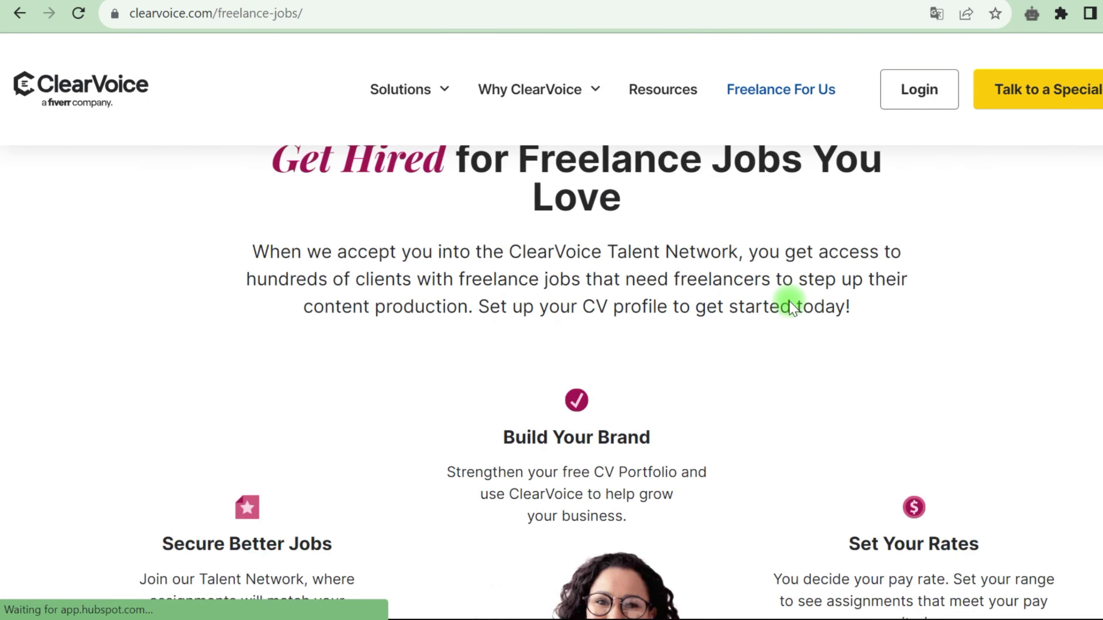
scroll(790, 304, down, 10)
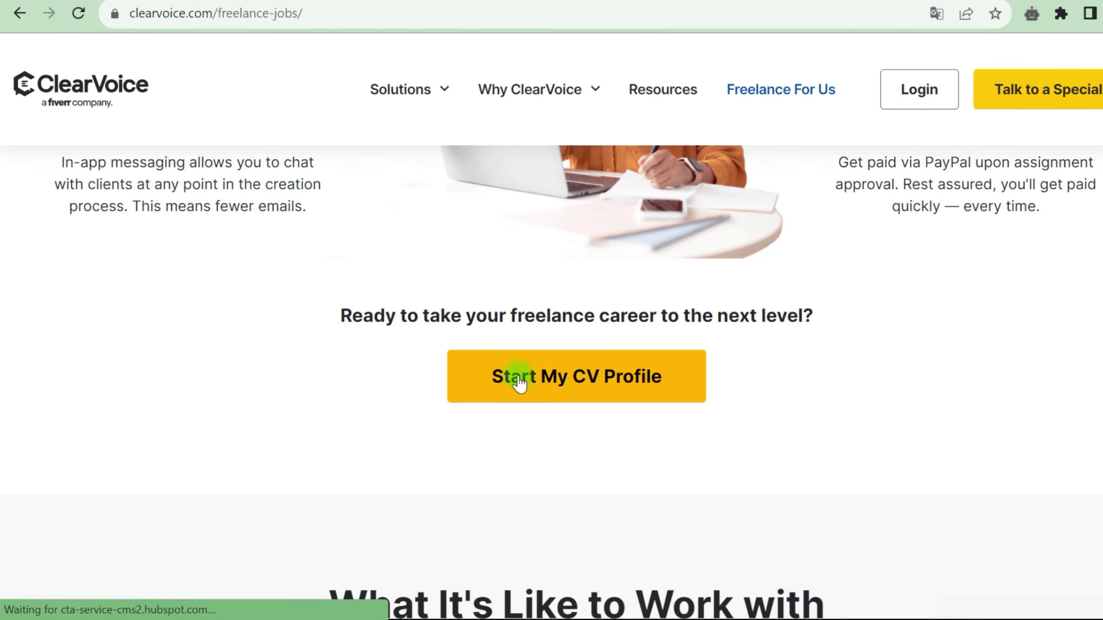
click(576, 385)
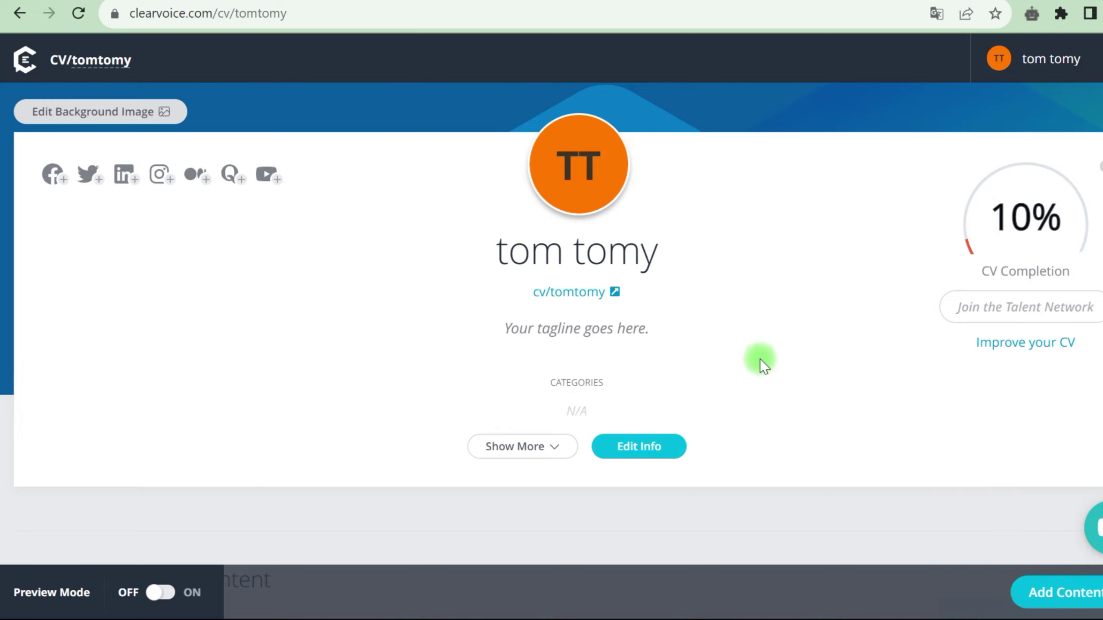
Edit the profile info and paste the AI-drafted bio into the bio field
click(657, 446)
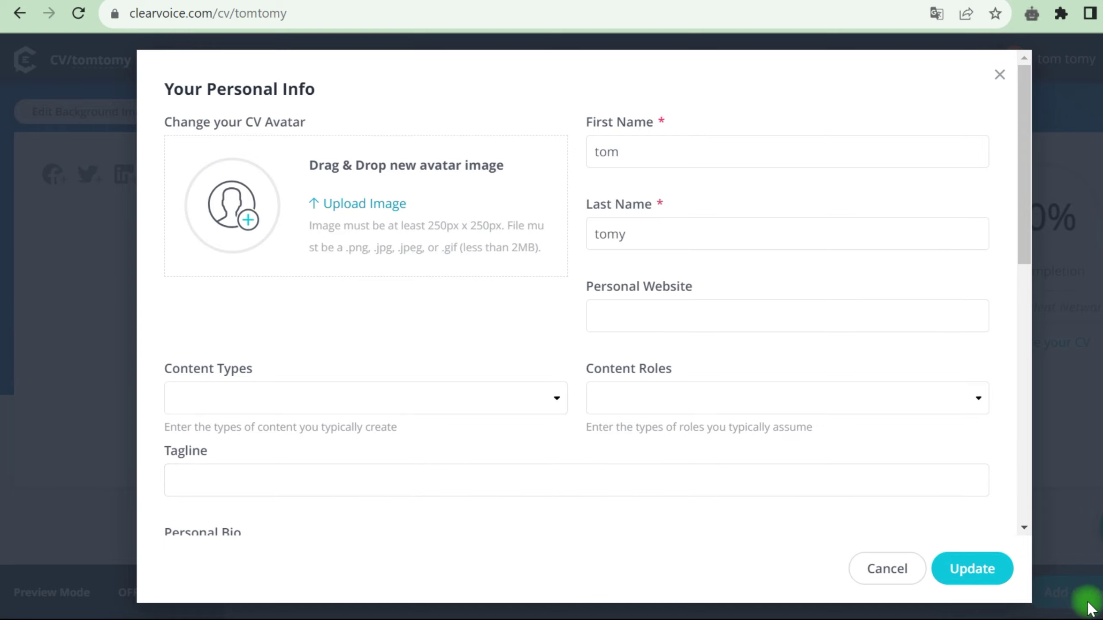
scroll(657, 246, down, 4)
scroll(651, 234, down, 7)
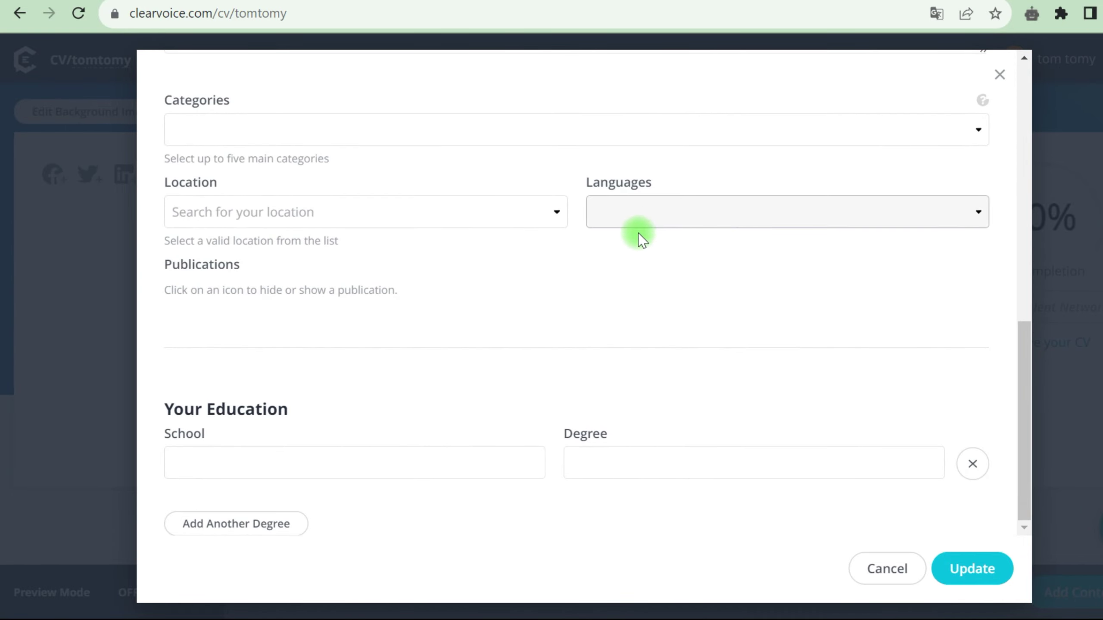
scroll(639, 237, up, 10)
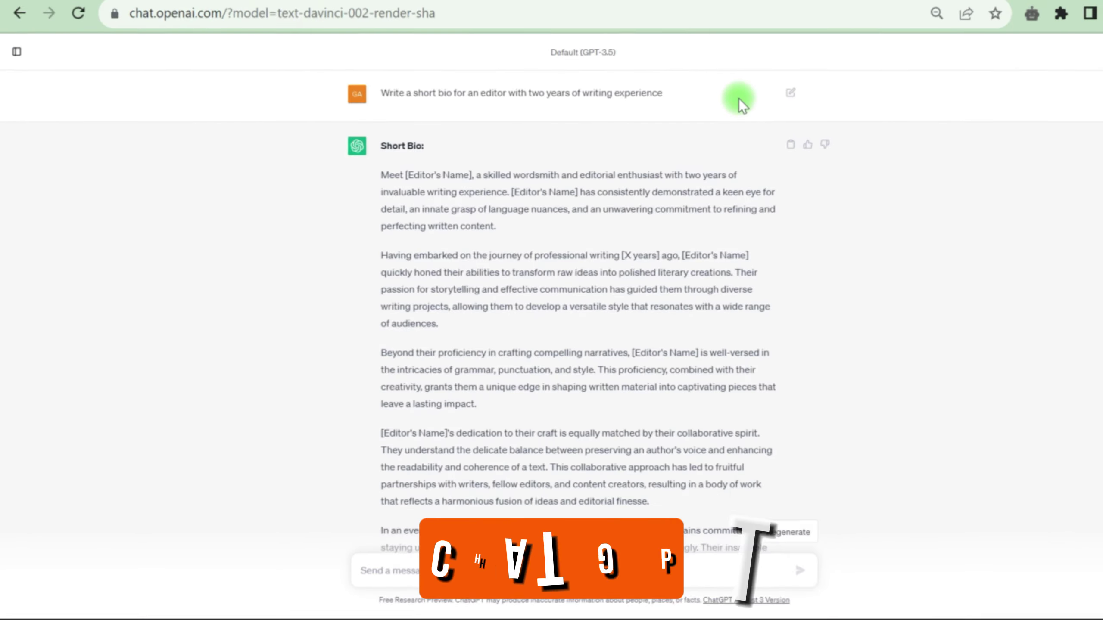
drag(631, 472, 385, 313)
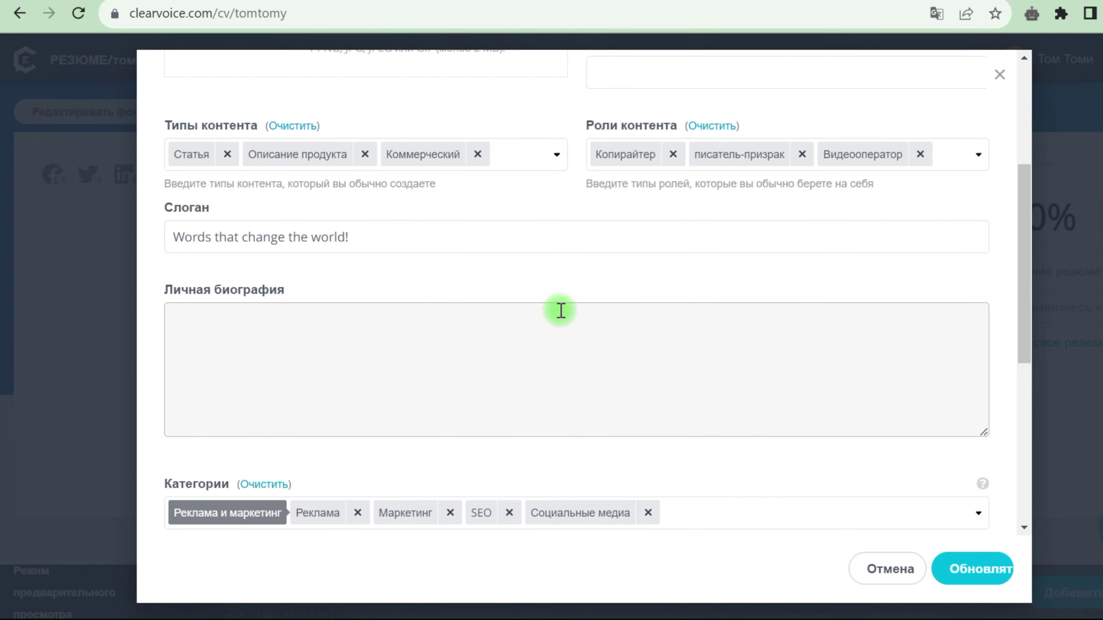
right_click(959, 269)
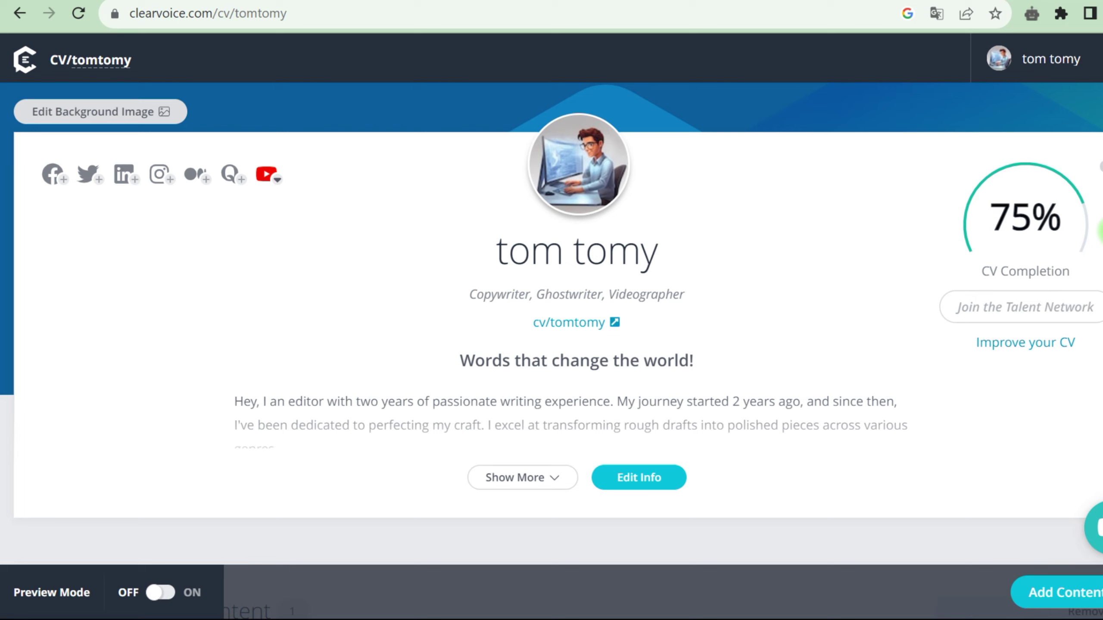
Scroll through the whole CV profile to review the bio and categories
scroll(551, 351, down, 1)
scroll(552, 352, down, 1)
scroll(552, 352, down, 1)
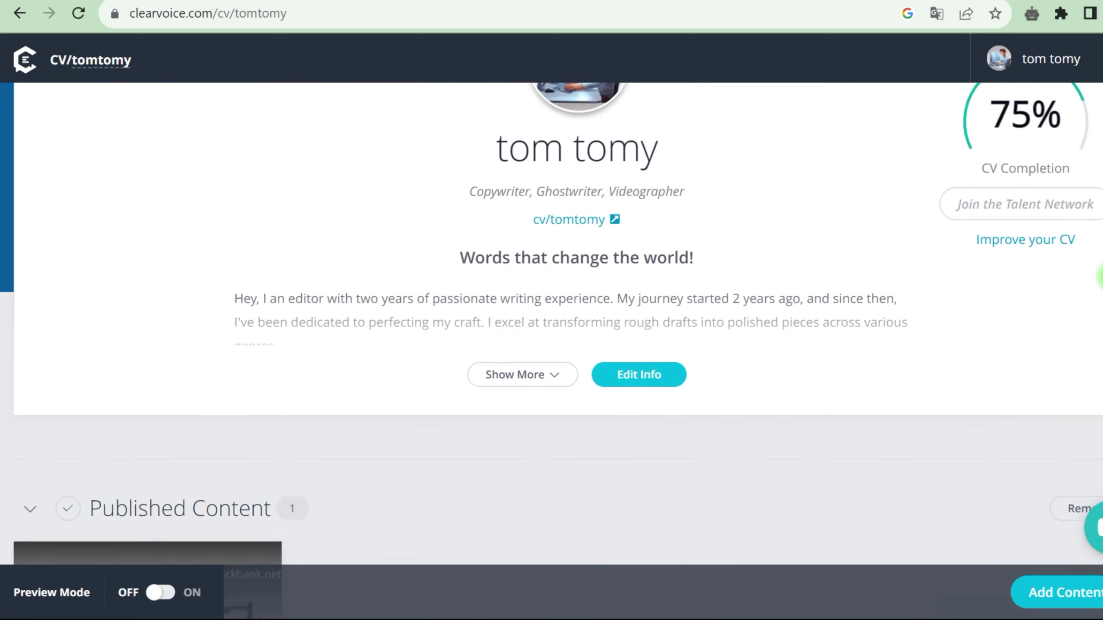
scroll(552, 352, down, 1)
scroll(552, 352, down, 1)
scroll(552, 352, down, 1)
scroll(551, 352, down, 1)
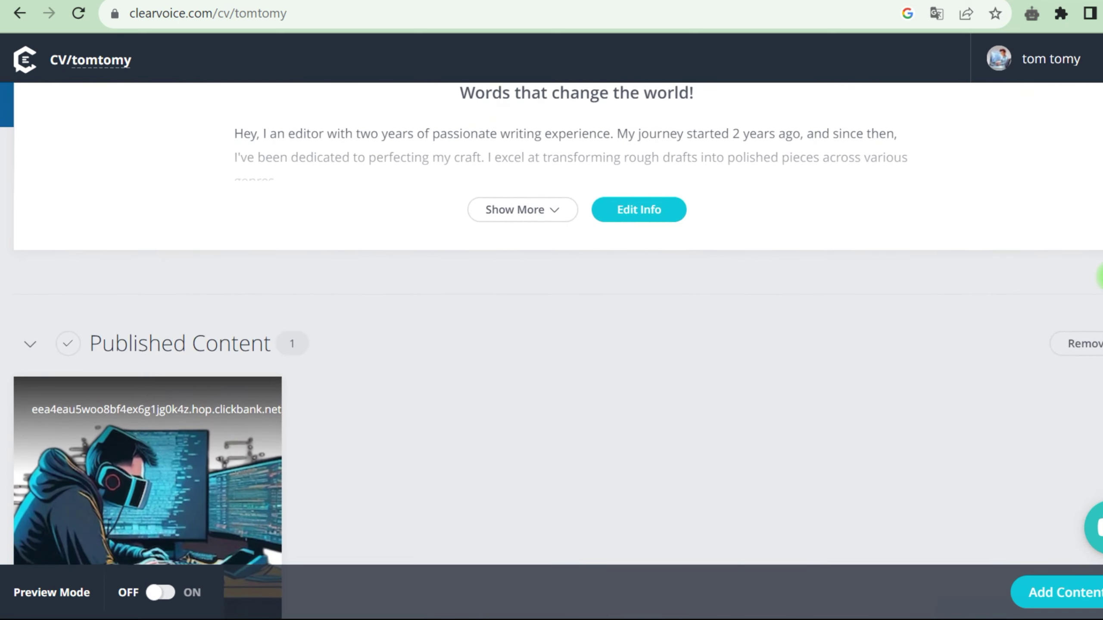
scroll(551, 352, down, 1)
scroll(551, 352, down, 1)
scroll(551, 352, down, 1)
scroll(551, 352, down, 1)
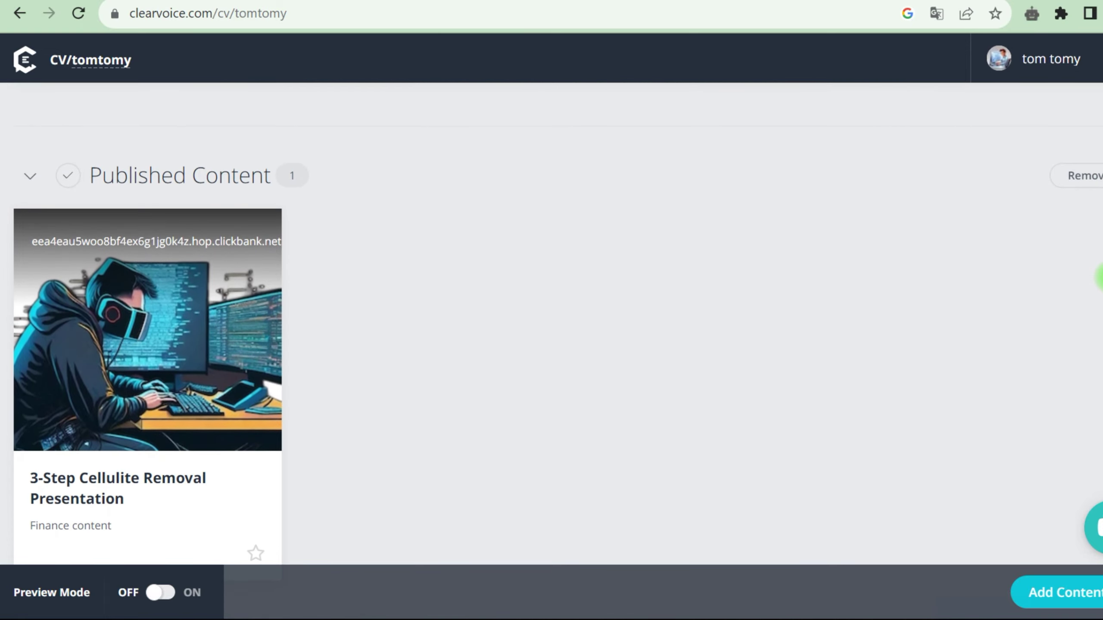
scroll(551, 352, down, 1)
scroll(551, 352, down, 1)
scroll(551, 352, up, 10)
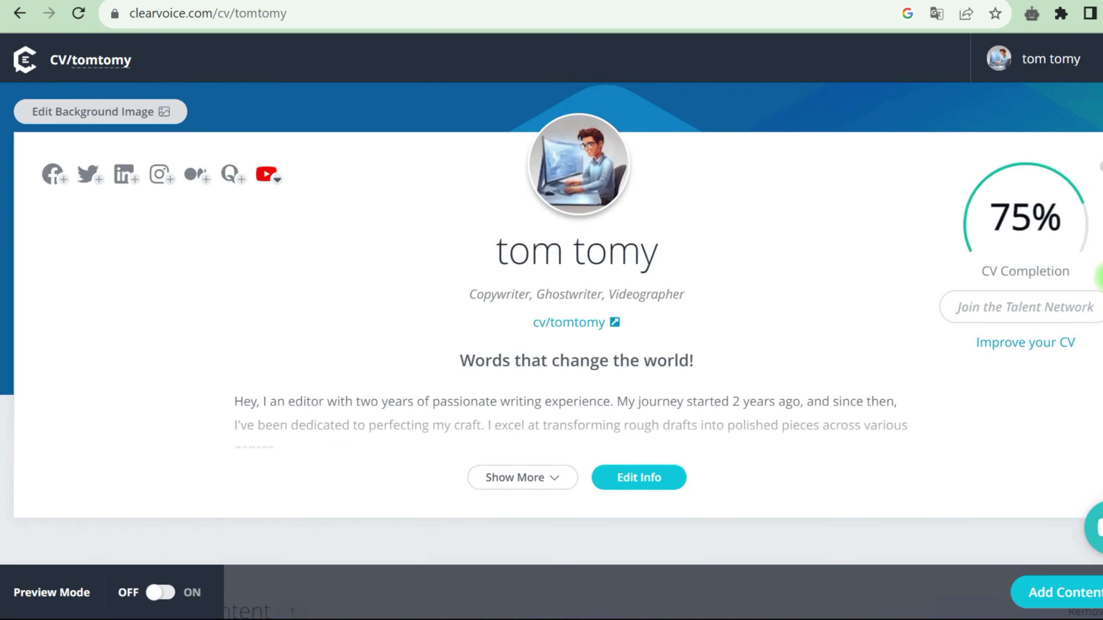
Review the Improve your CV checklist of remaining profile improvements
click(1019, 357)
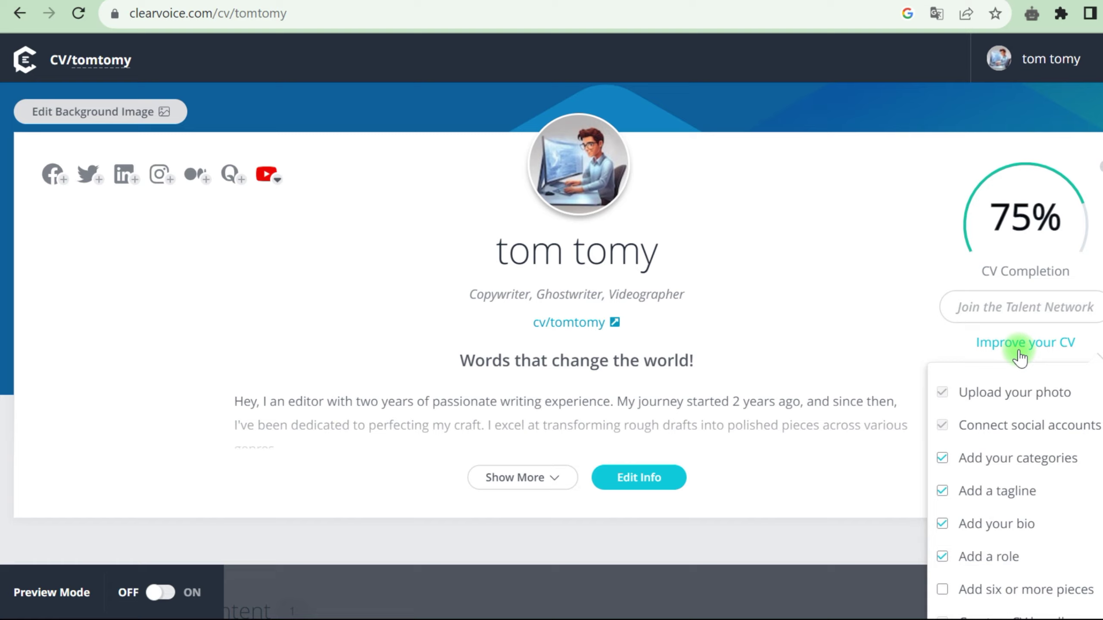
scroll(1022, 436, down, 1)
scroll(1022, 435, down, 5)
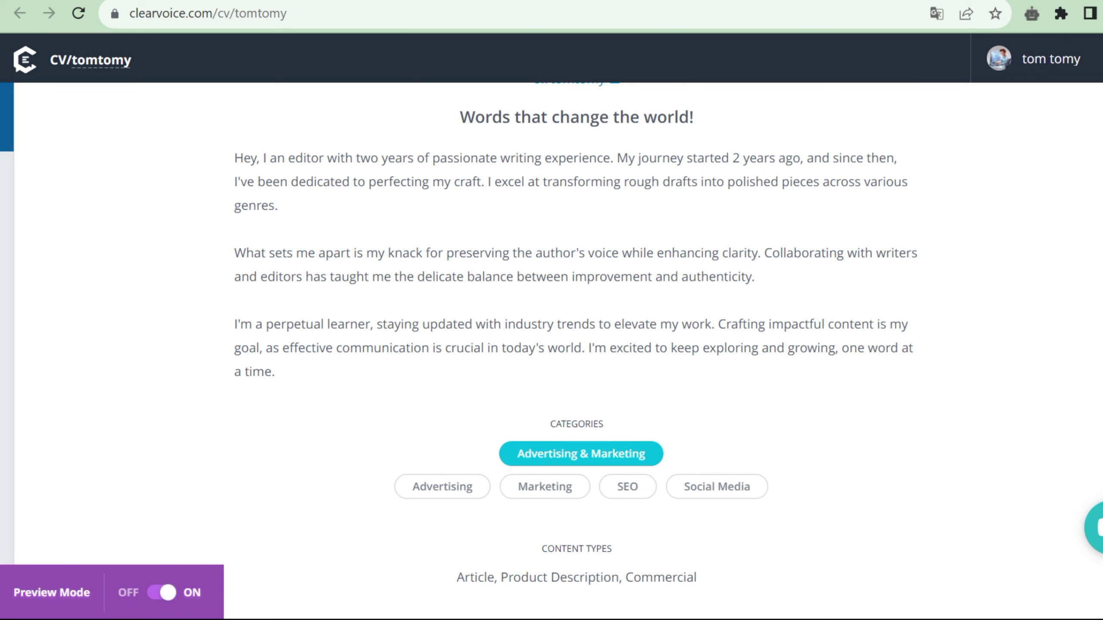
scroll(564, 347, up, 3)
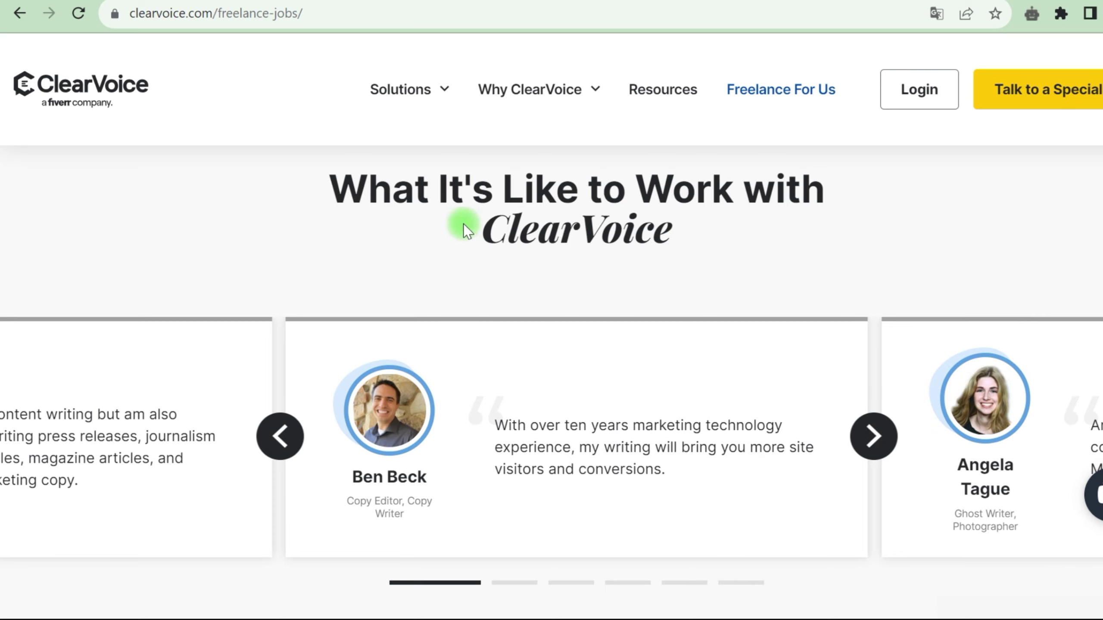
Advance the testimonials carousel through five more freelancer testimonials
click(854, 447)
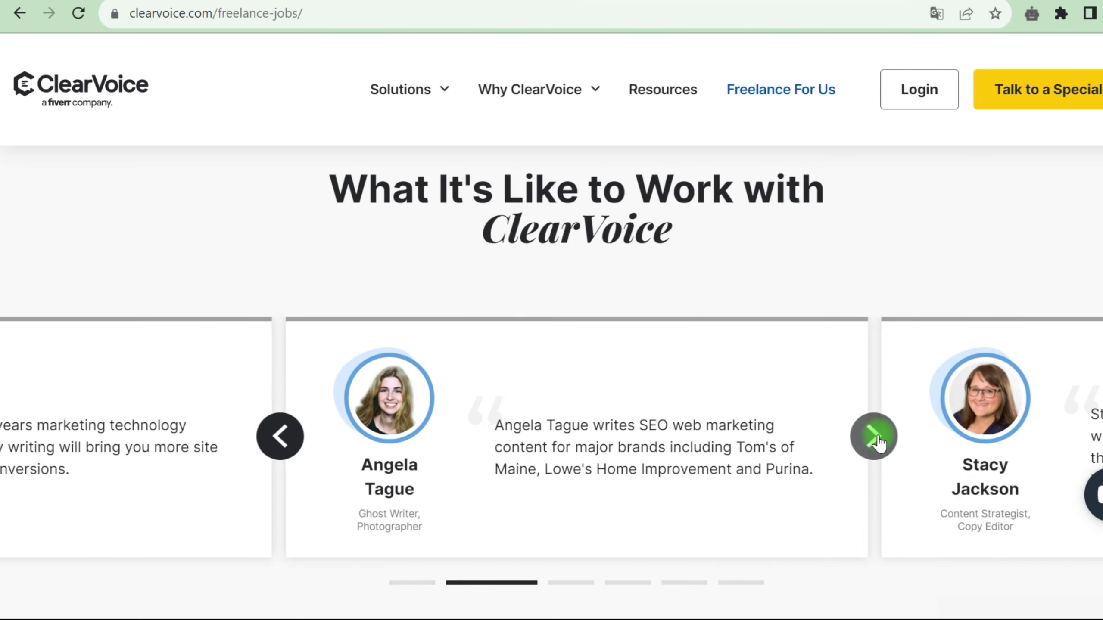
click(876, 440)
click(877, 442)
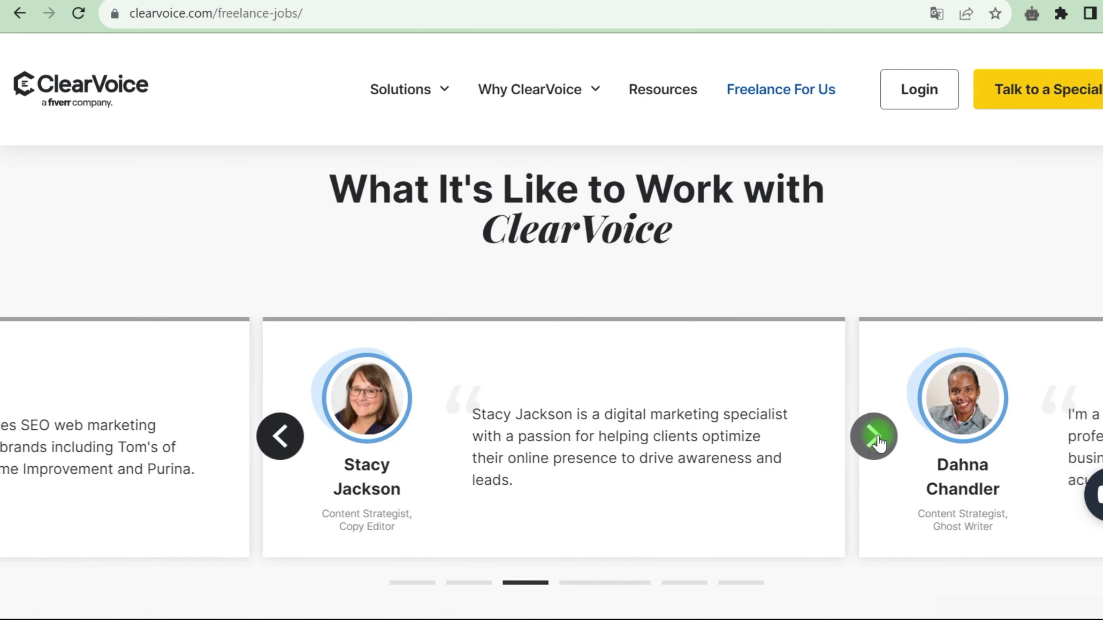
click(877, 443)
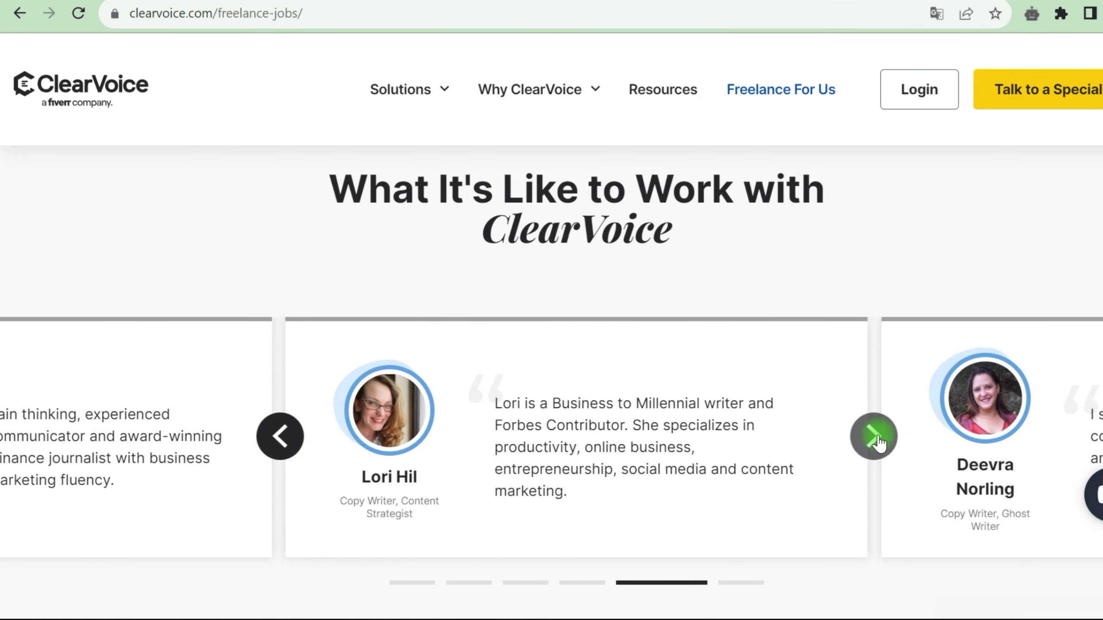
click(877, 443)
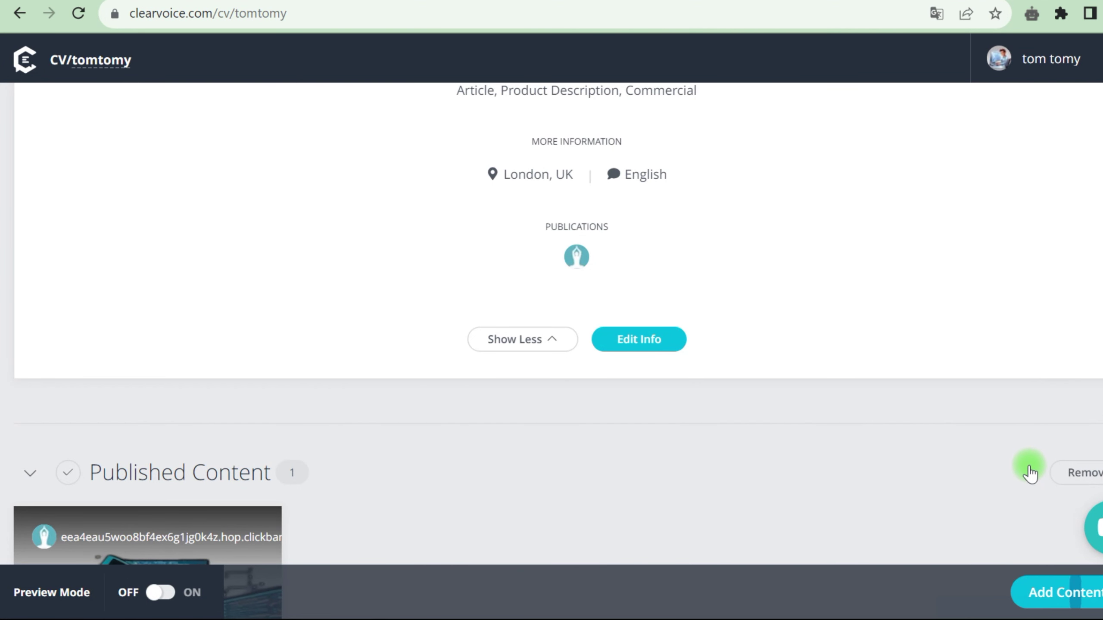
scroll(1030, 473, up, 5)
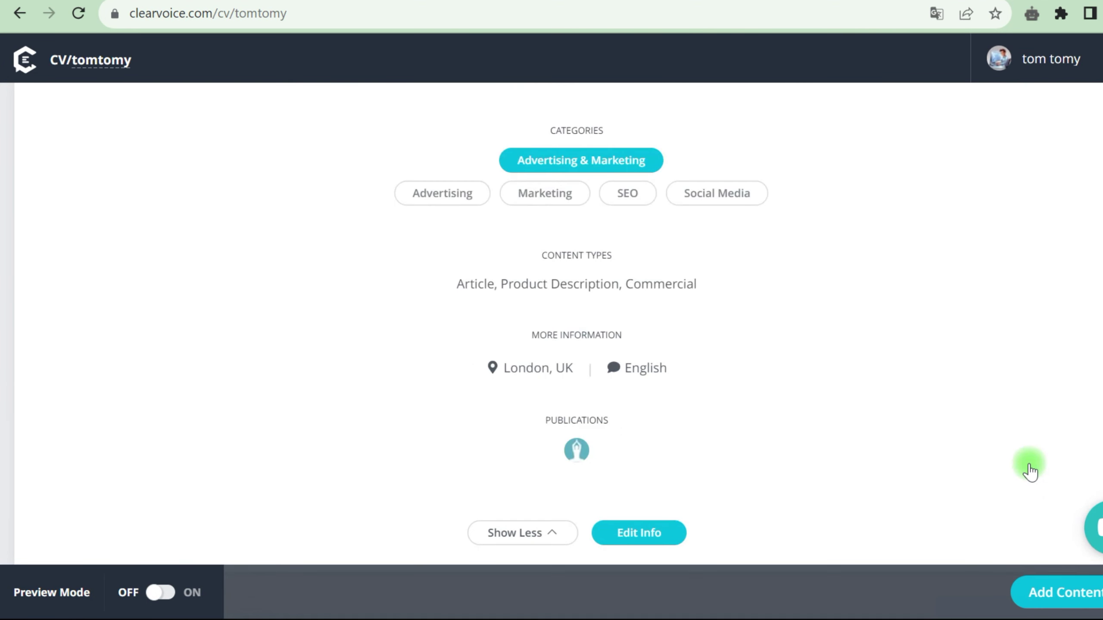
scroll(1030, 472, up, 10)
scroll(1030, 472, up, 3)
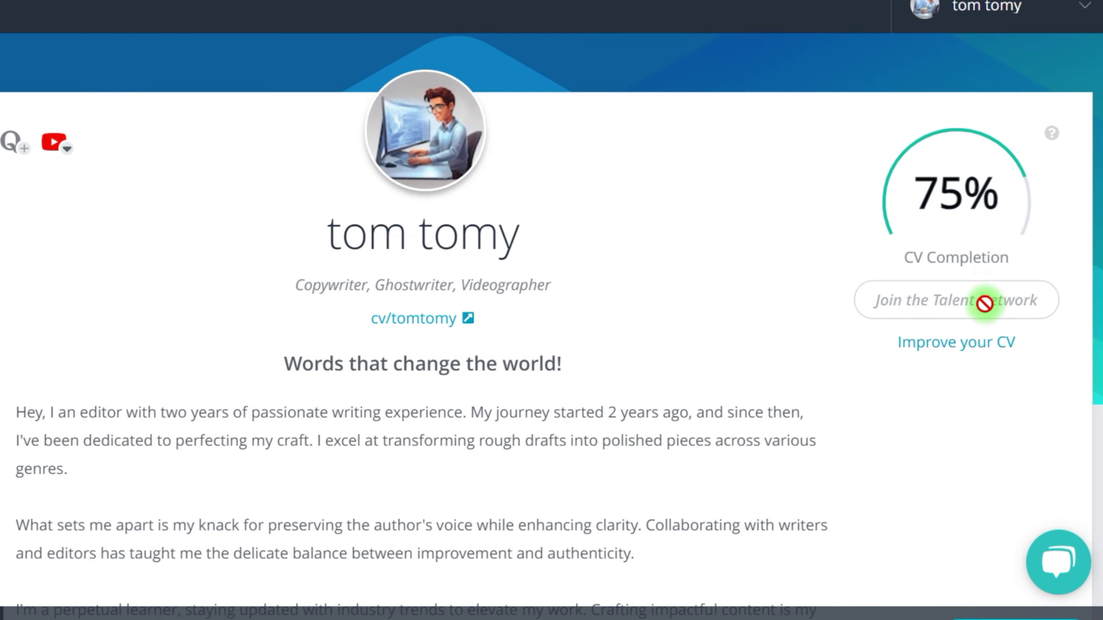
click(961, 354)
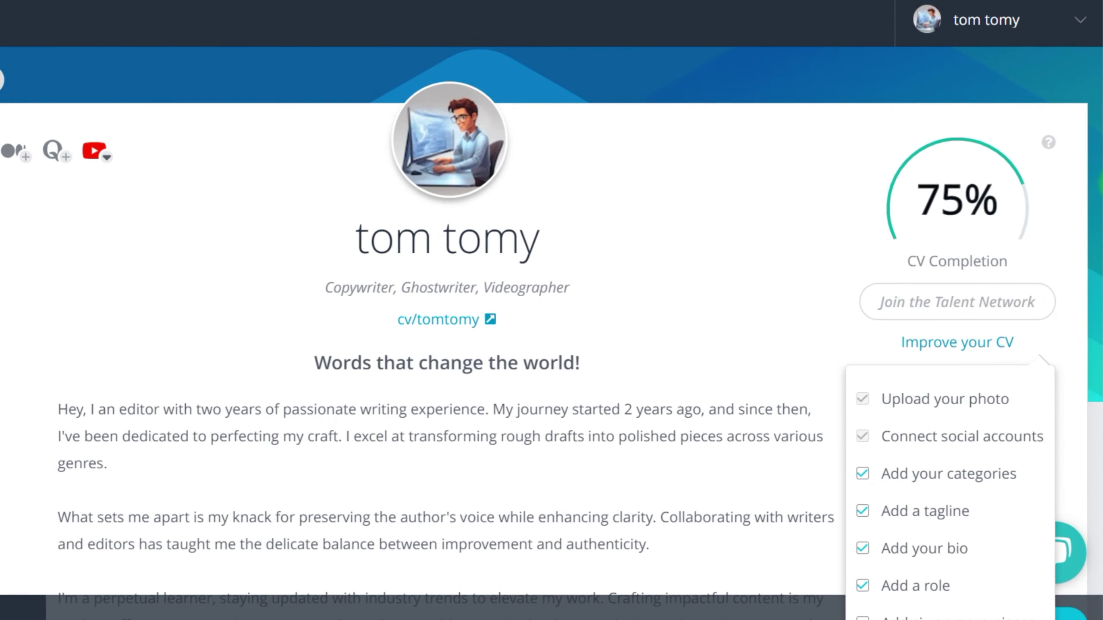
scroll(552, 304, down, 2)
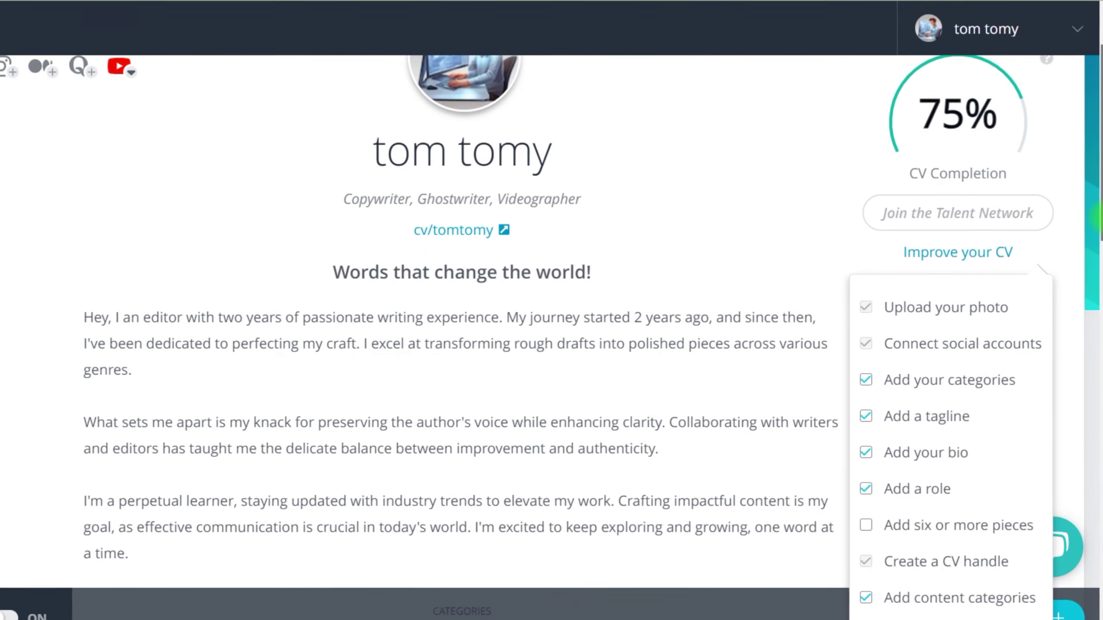
drag(1099, 224, 1092, 269)
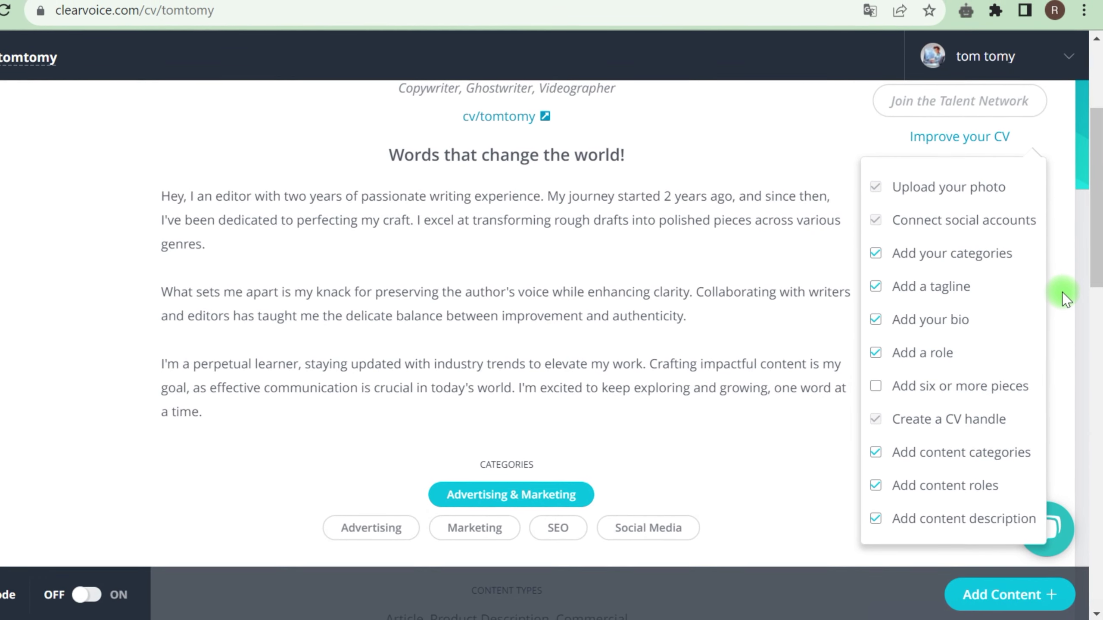
click(1059, 295)
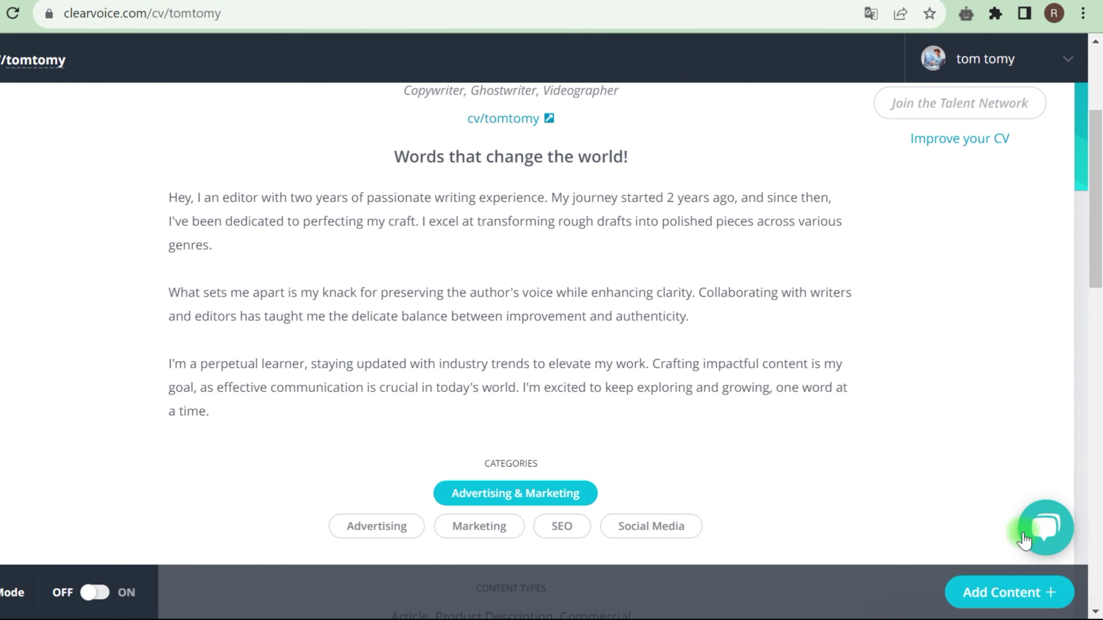
Open the Add Content dialog for adding portfolio content by URL or file upload
click(1001, 592)
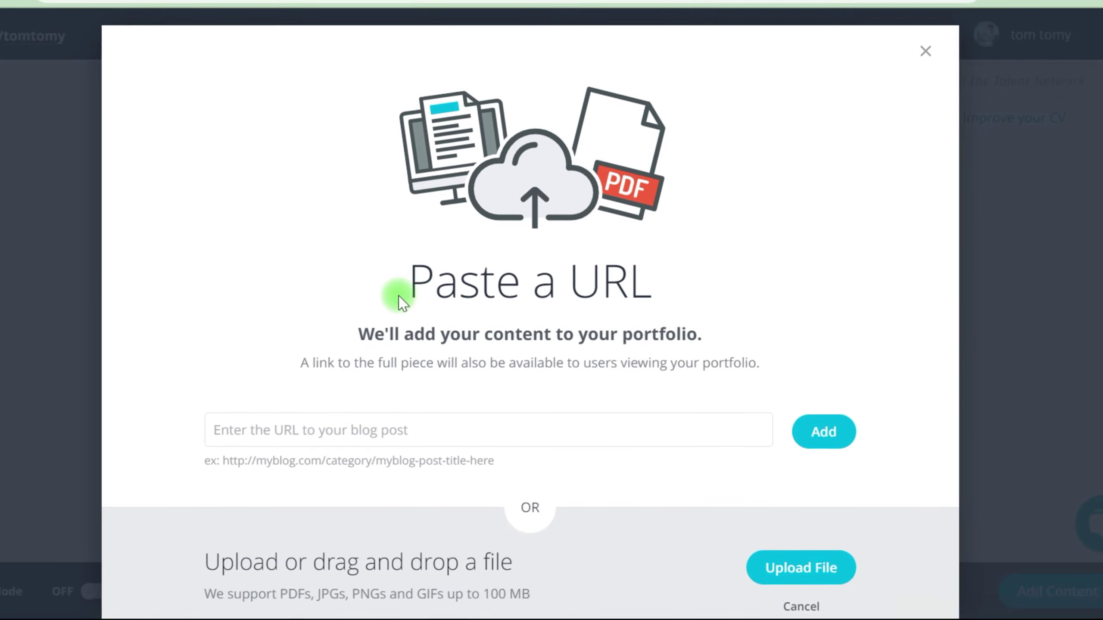
drag(367, 333, 791, 300)
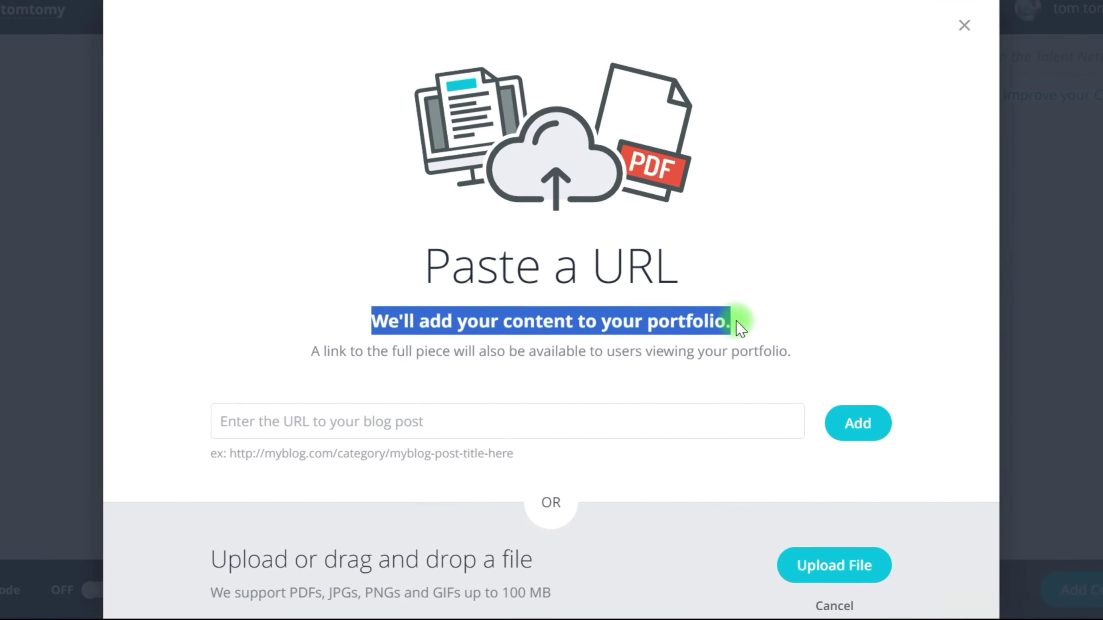
click(791, 299)
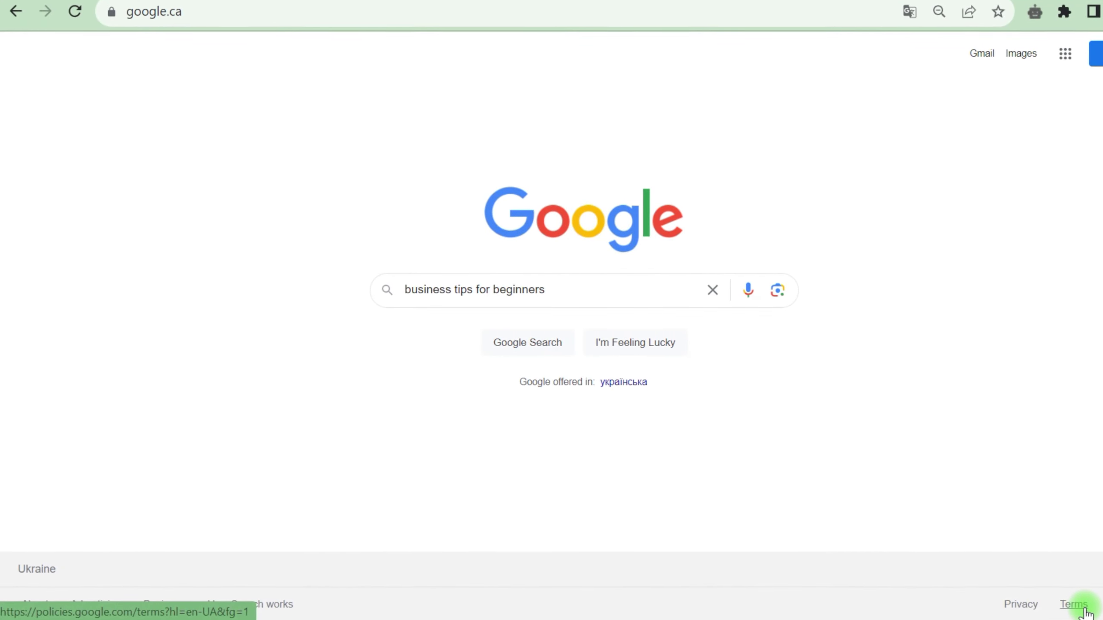
Search Google for 'business tips for beginners'
click(229, 13)
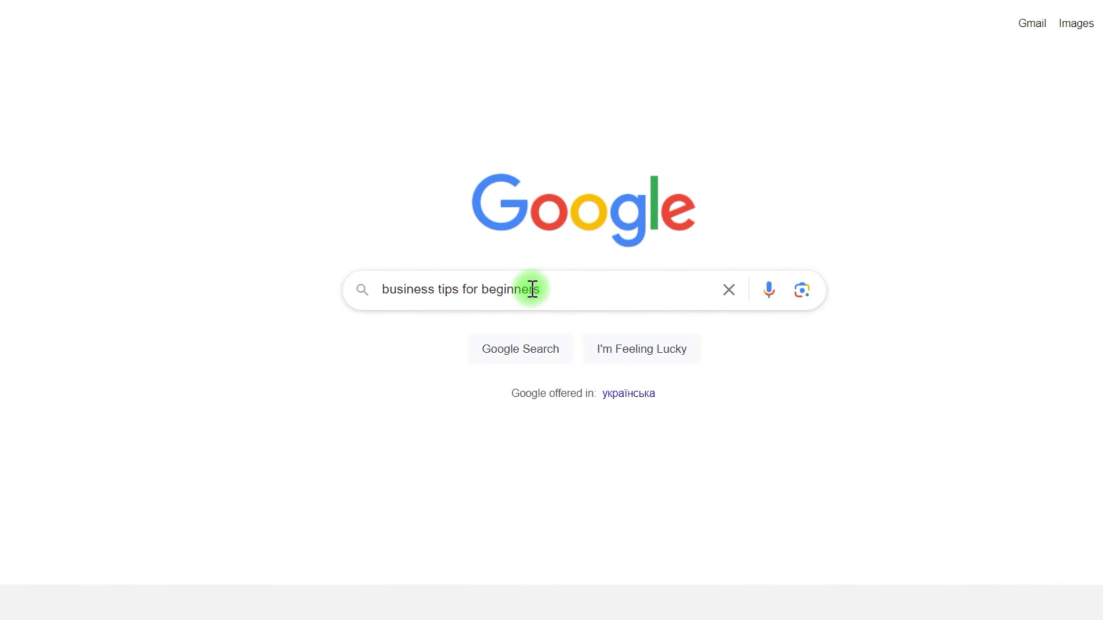
click(369, 345)
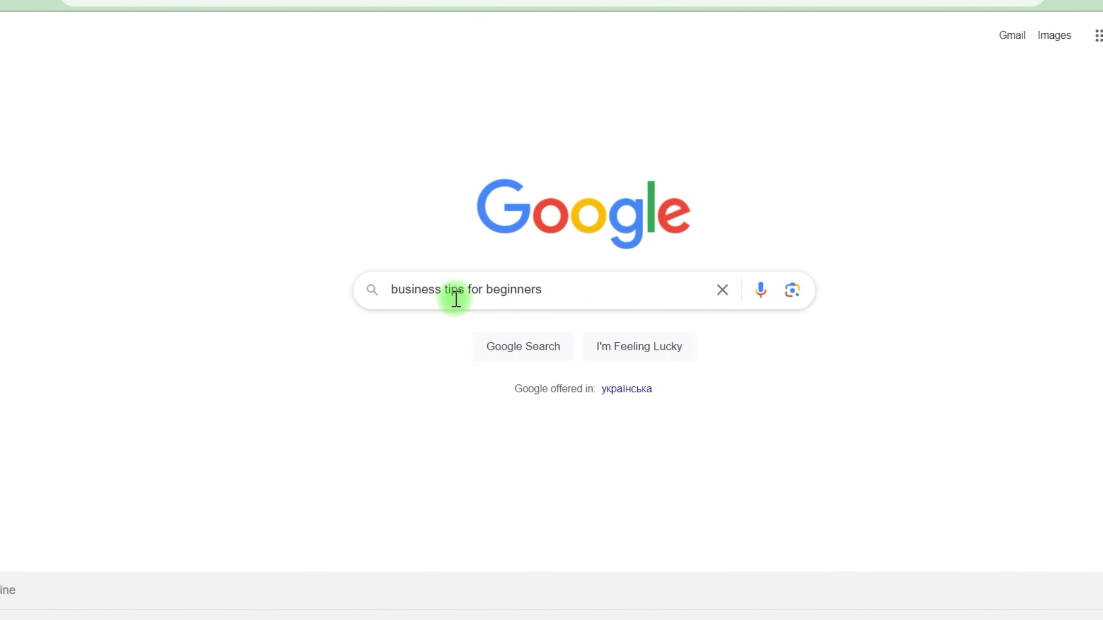
click(573, 288)
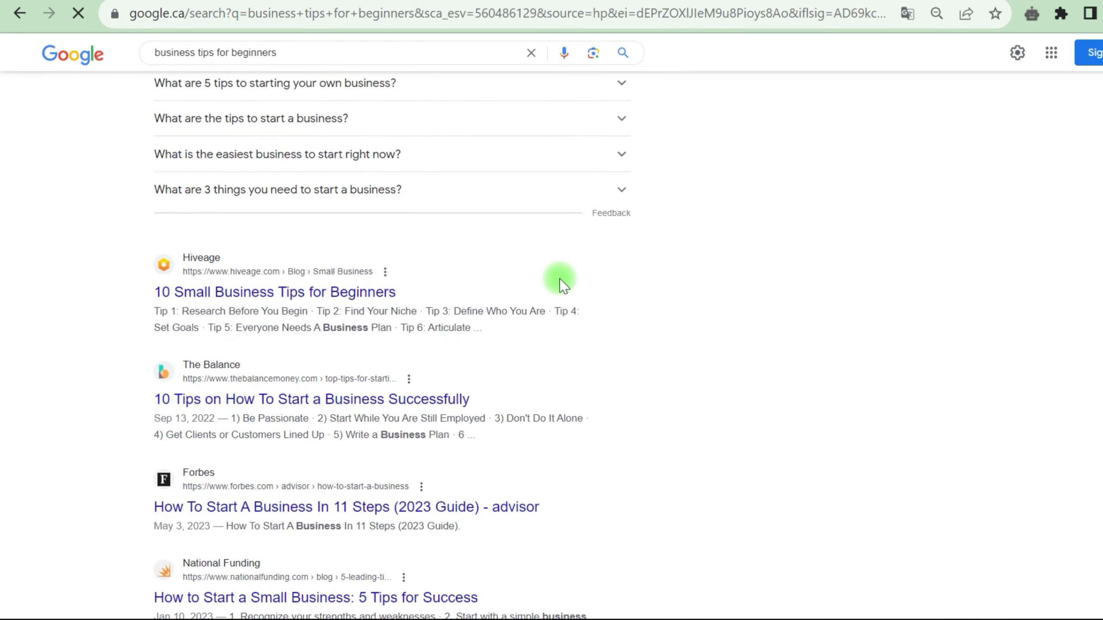
Scroll the results to find Hiveage's '10 Small Business Tips for Beginners'
scroll(555, 290, down, 5)
scroll(555, 290, down, 5)
scroll(554, 291, down, 10)
scroll(555, 291, down, 2)
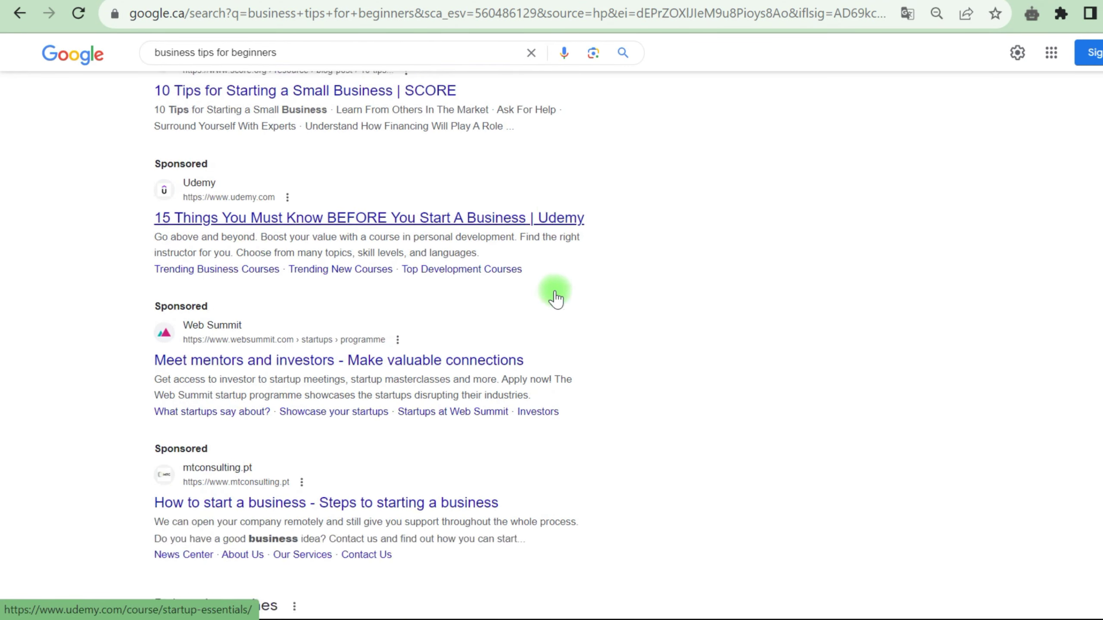
scroll(554, 291, down, 10)
scroll(555, 298, up, 10)
scroll(556, 298, up, 5)
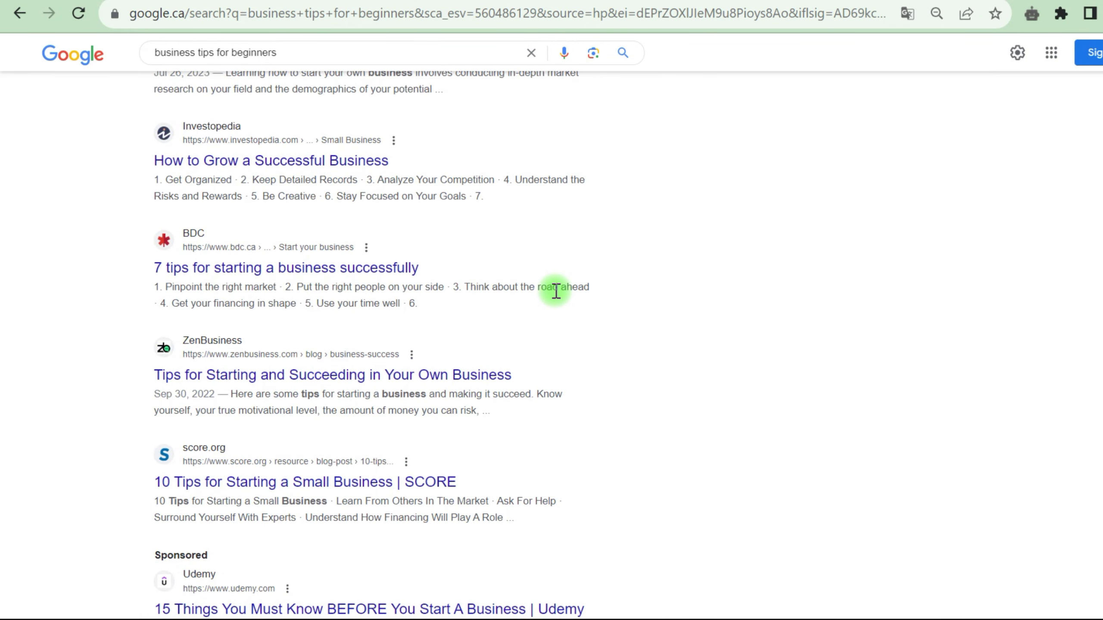
scroll(556, 298, up, 10)
scroll(555, 292, up, 5)
scroll(555, 292, up, 5)
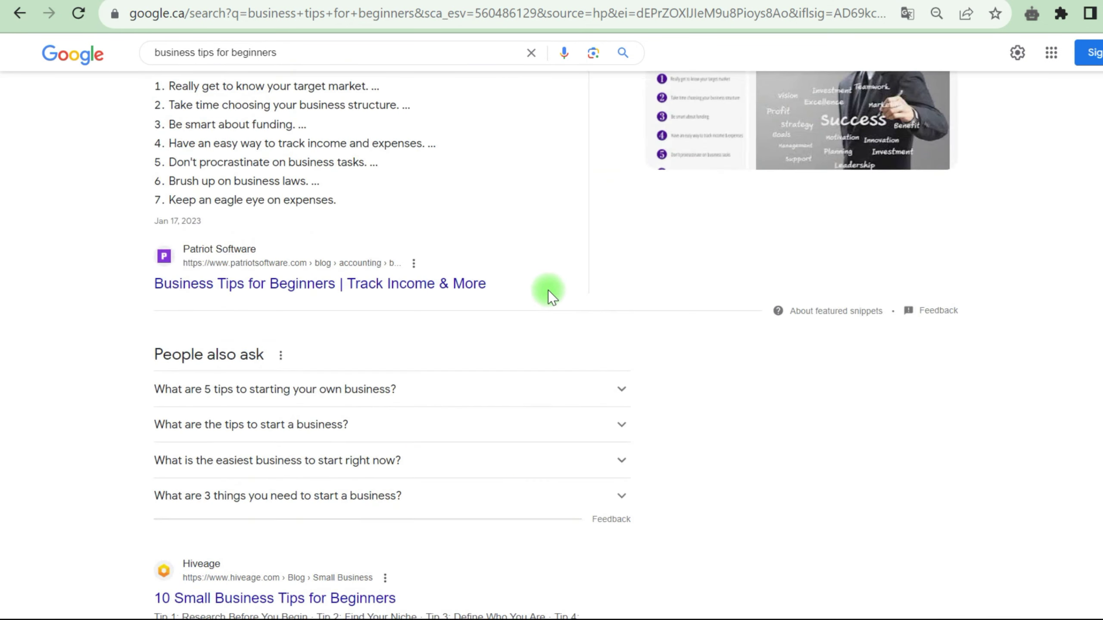
scroll(548, 291, up, 5)
scroll(547, 290, up, 3)
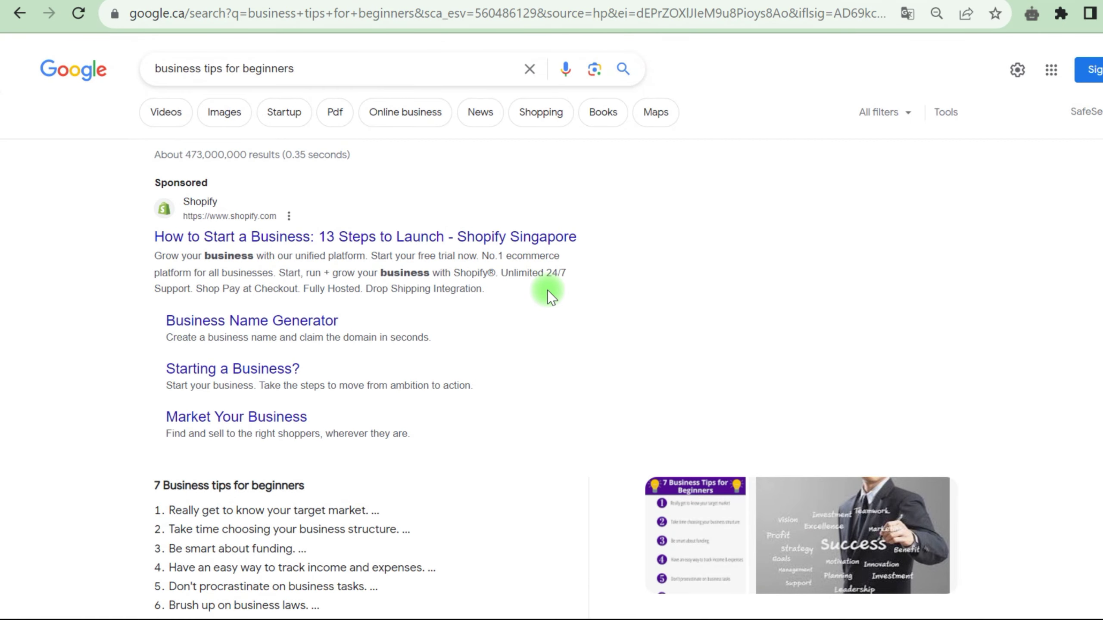
scroll(936, 329, down, 1)
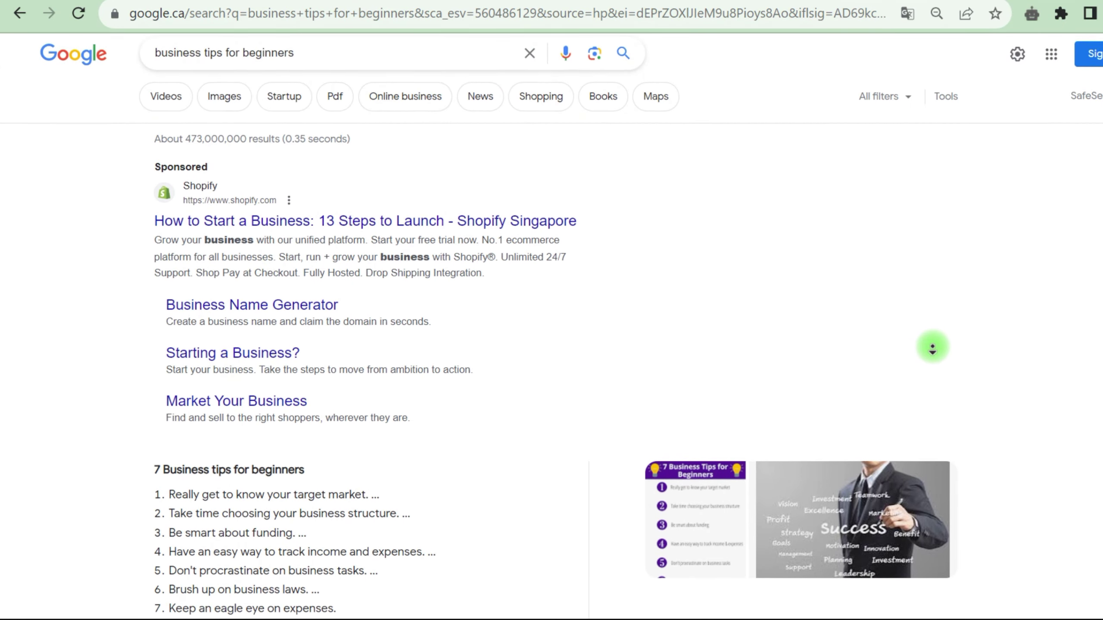
scroll(930, 348, down, 1)
scroll(930, 347, down, 1)
scroll(931, 351, down, 1)
scroll(930, 351, down, 1)
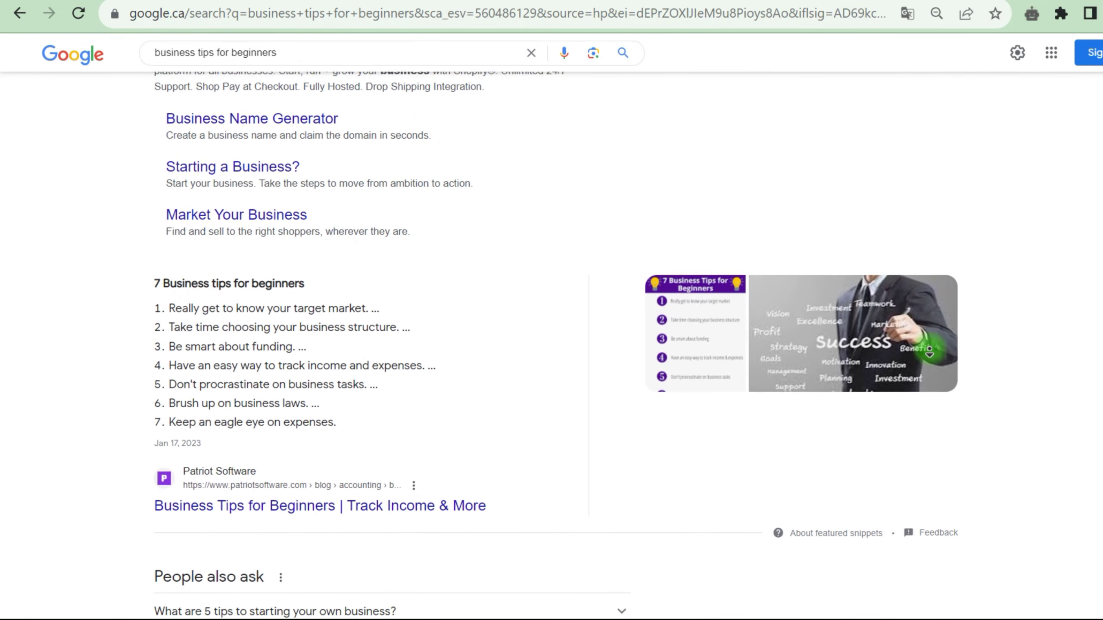
scroll(930, 351, down, 1)
scroll(930, 350, down, 1)
scroll(930, 350, down, 1)
scroll(929, 350, down, 1)
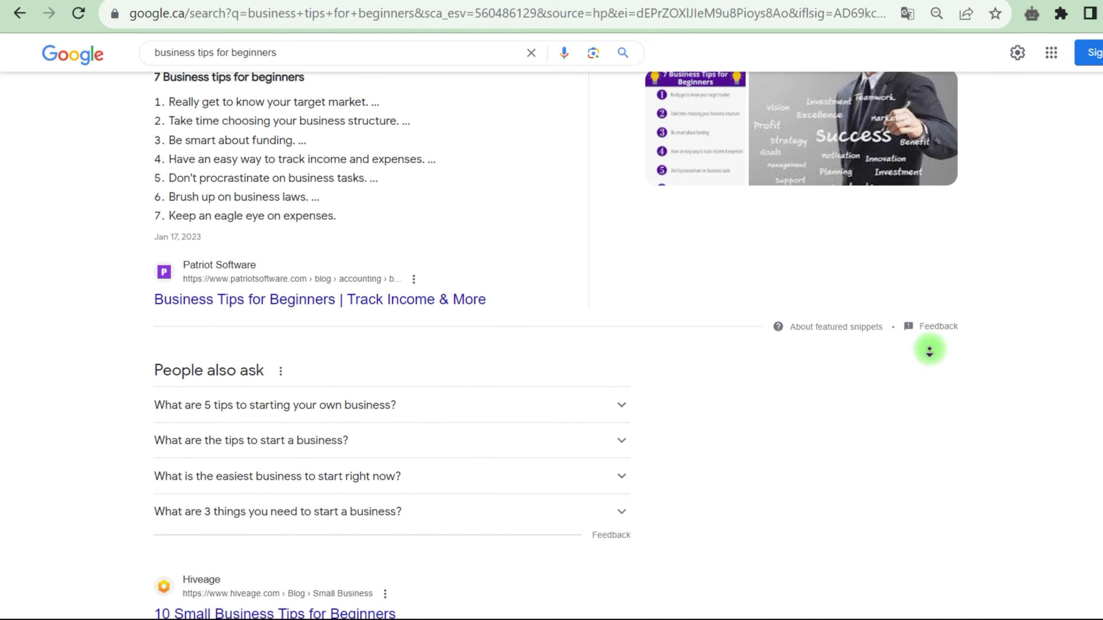
scroll(929, 350, down, 1)
scroll(929, 351, down, 1)
scroll(929, 351, down, 1)
scroll(930, 350, down, 1)
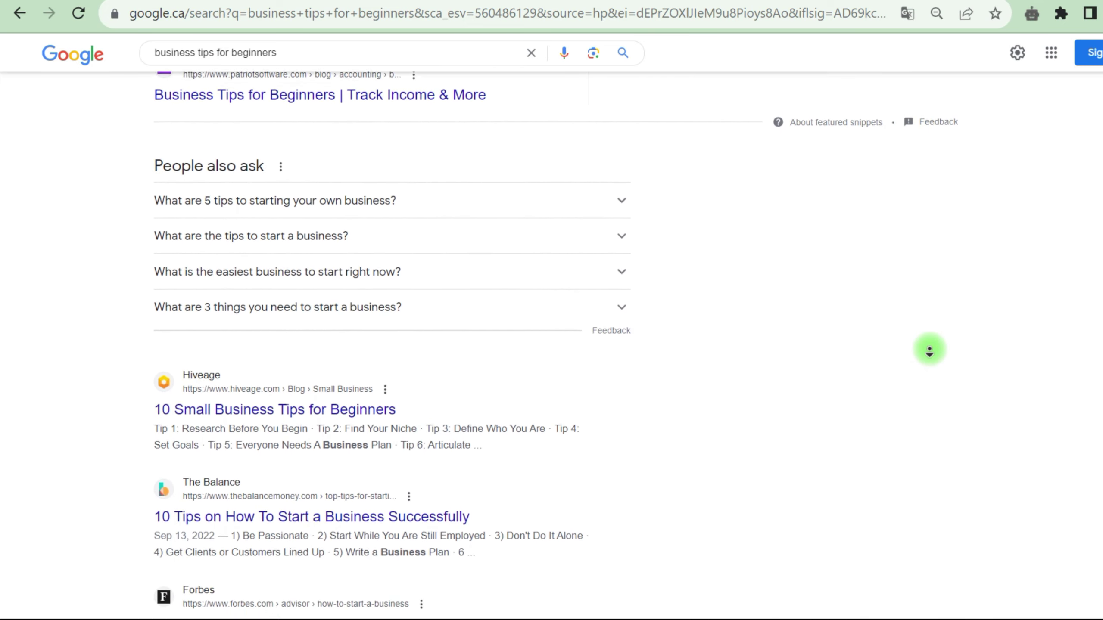
scroll(929, 350, down, 1)
scroll(929, 351, down, 1)
scroll(929, 350, down, 1)
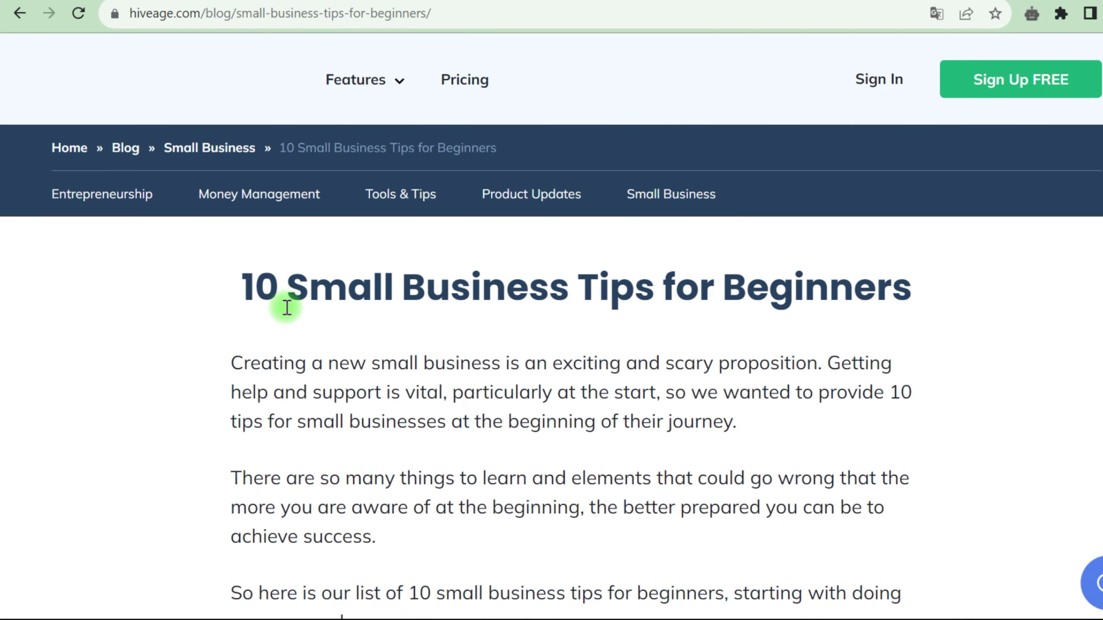
Copy the Hiveage article's title and opening paragraphs through 'your research'
scroll(304, 310, down, 5)
scroll(309, 309, up, 5)
scroll(298, 307, up, 5)
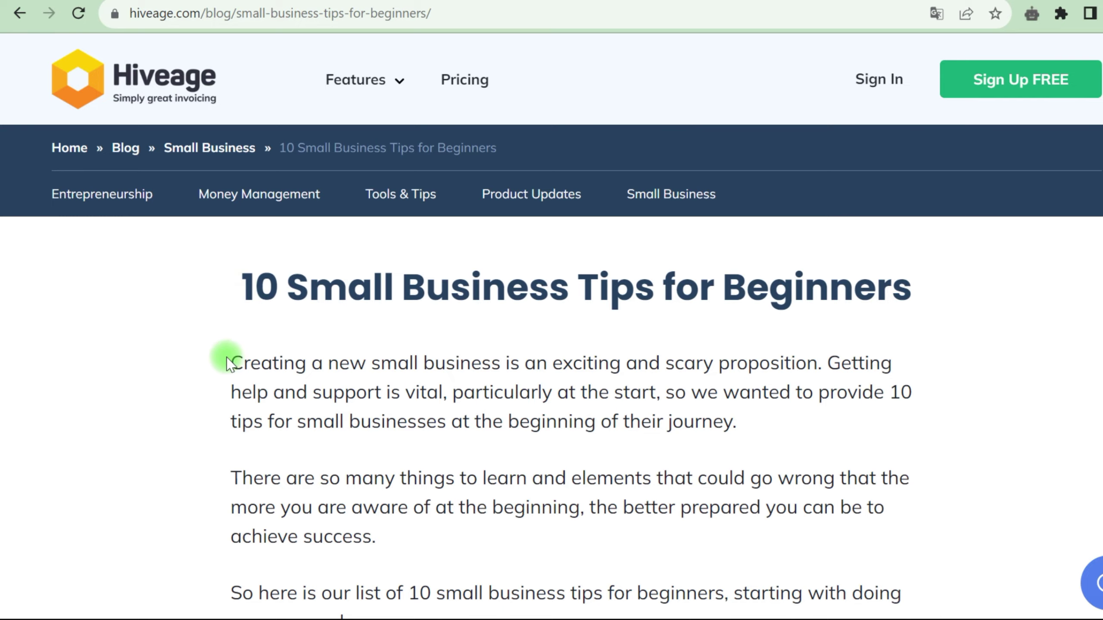
drag(229, 362, 246, 350)
click(845, 86)
mouse_move(261, 286)
mouse_down()
mouse_move(311, 308)
mouse_move(376, 143)
mouse_up()
scroll(311, 307, down, 5)
right_click(356, 136)
click(359, 154)
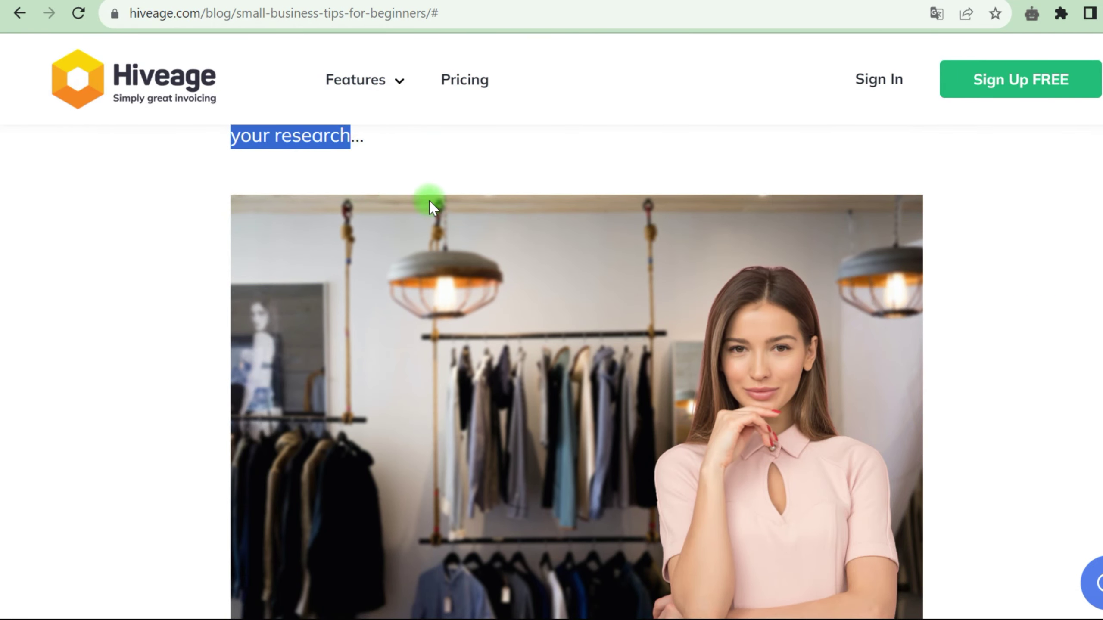
scroll(887, 452, up, 5)
click(1094, 613)
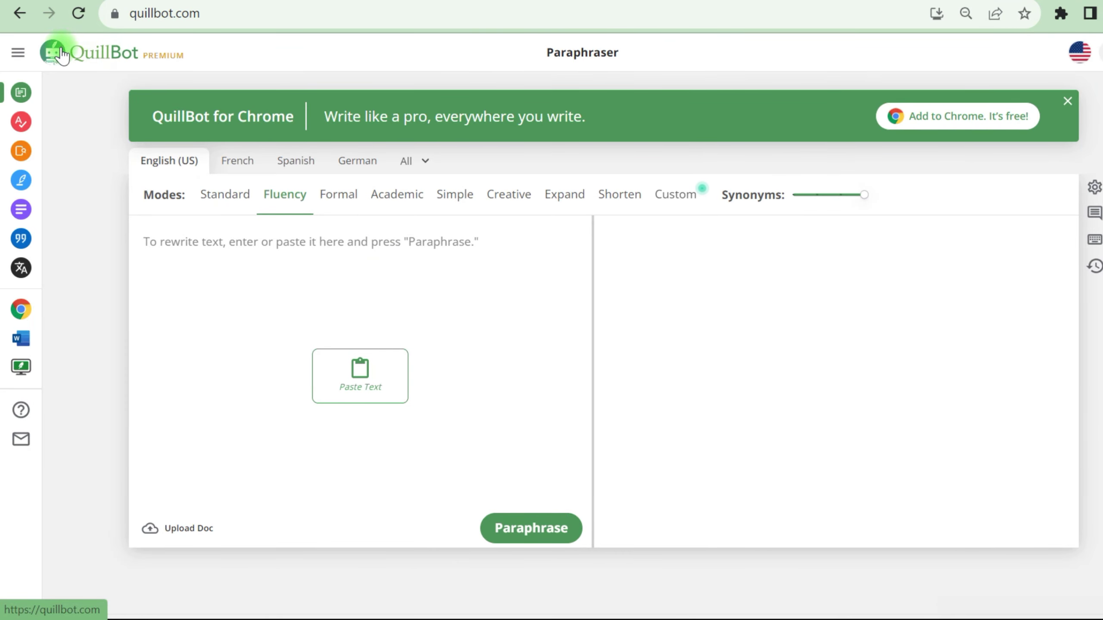
Paste the article introduction into QuillBot and paraphrase it in Fluency mode
click(212, 12)
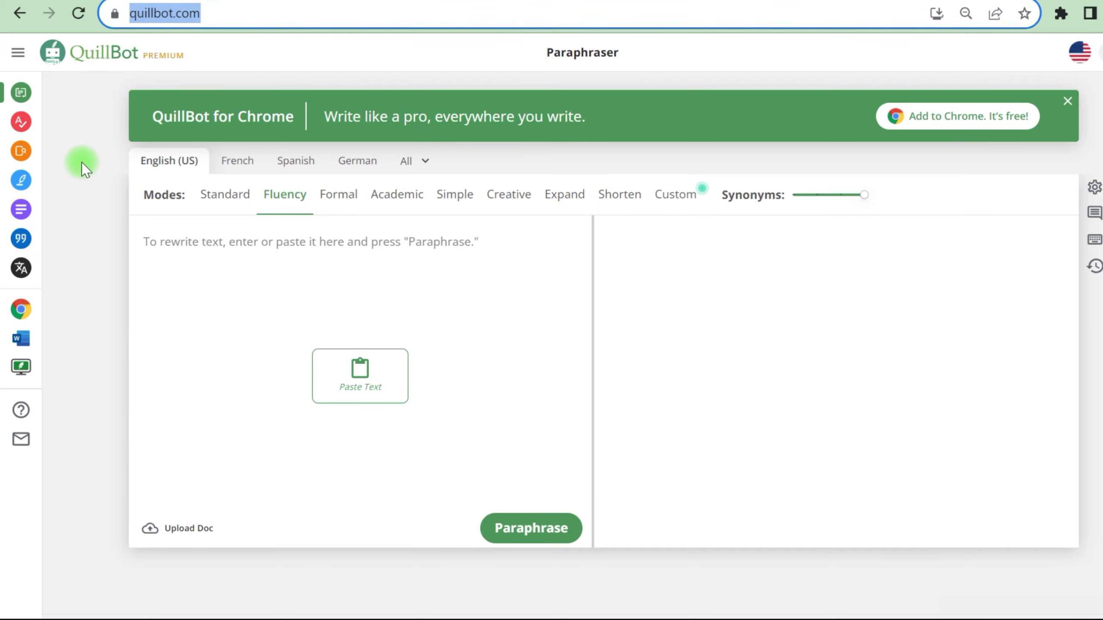
click(81, 163)
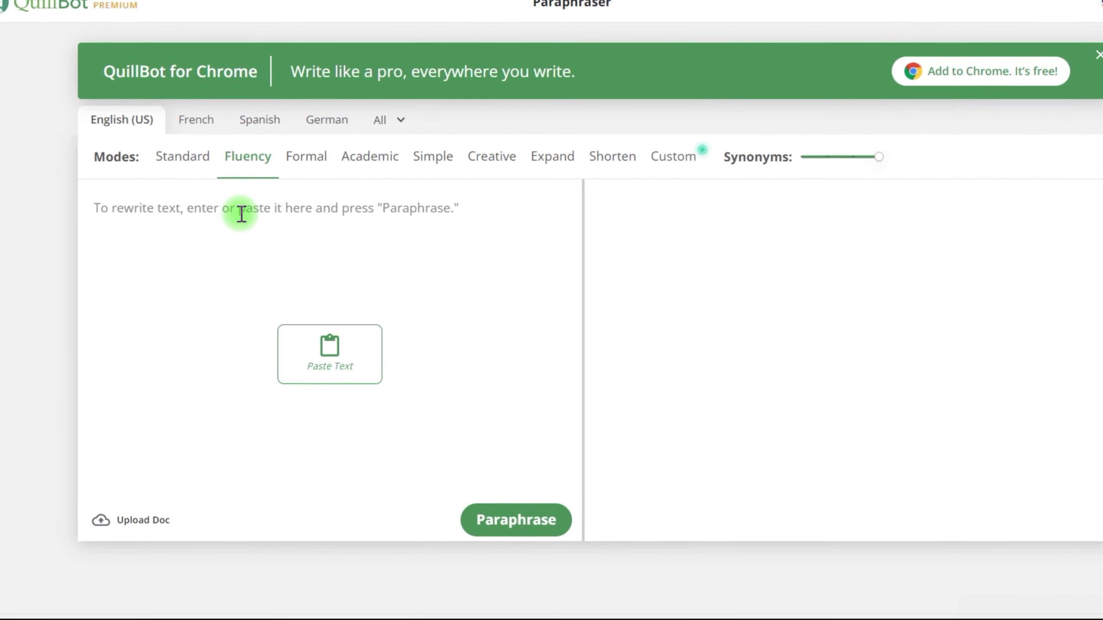
key(ctrl+v)
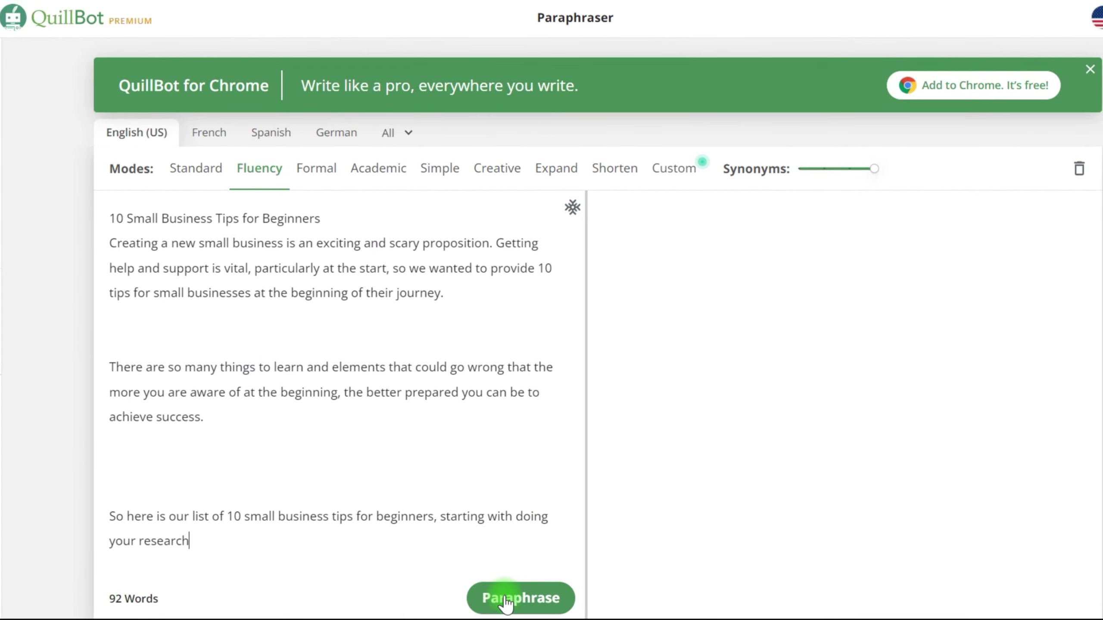
click(501, 594)
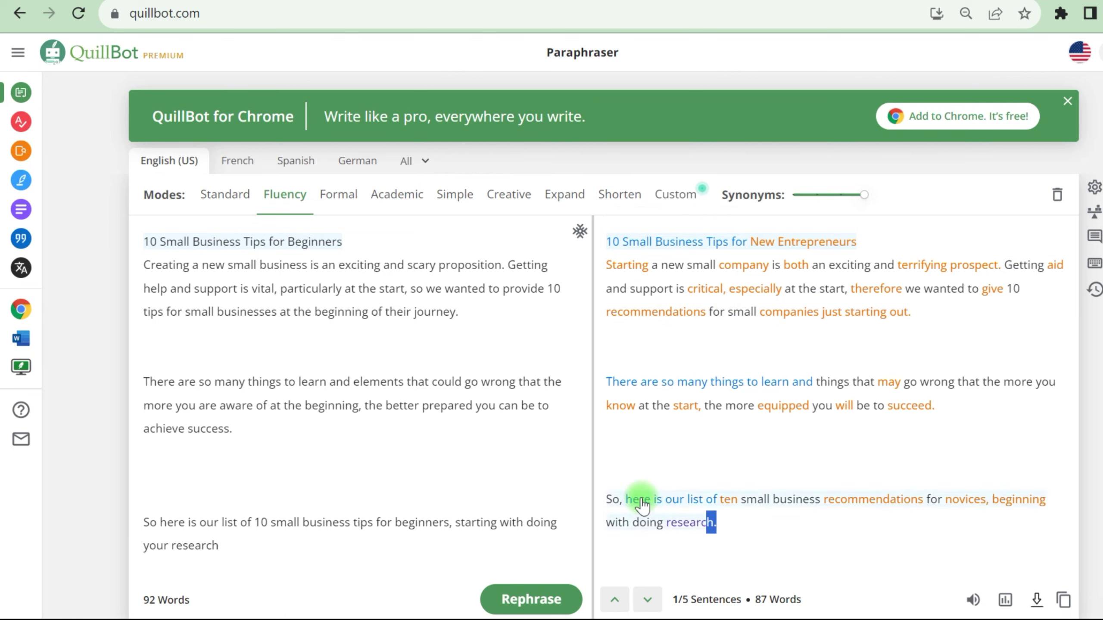
Review the Fluency rewrite and copy the full paraphrased text
drag(641, 504, 613, 463)
click(621, 449)
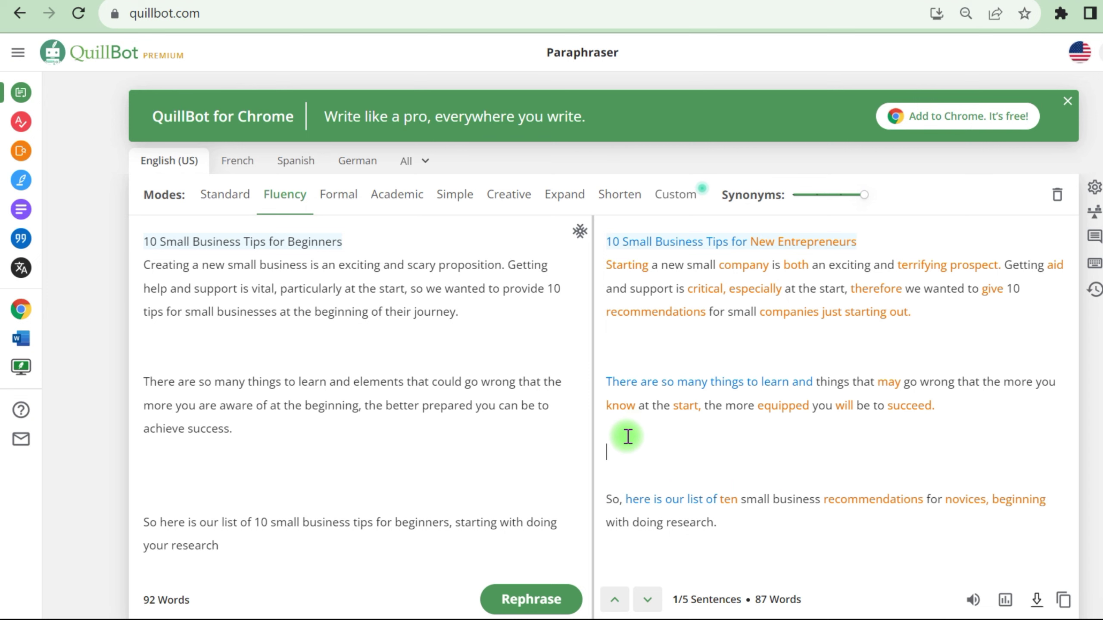
scroll(975, 470, down, 1)
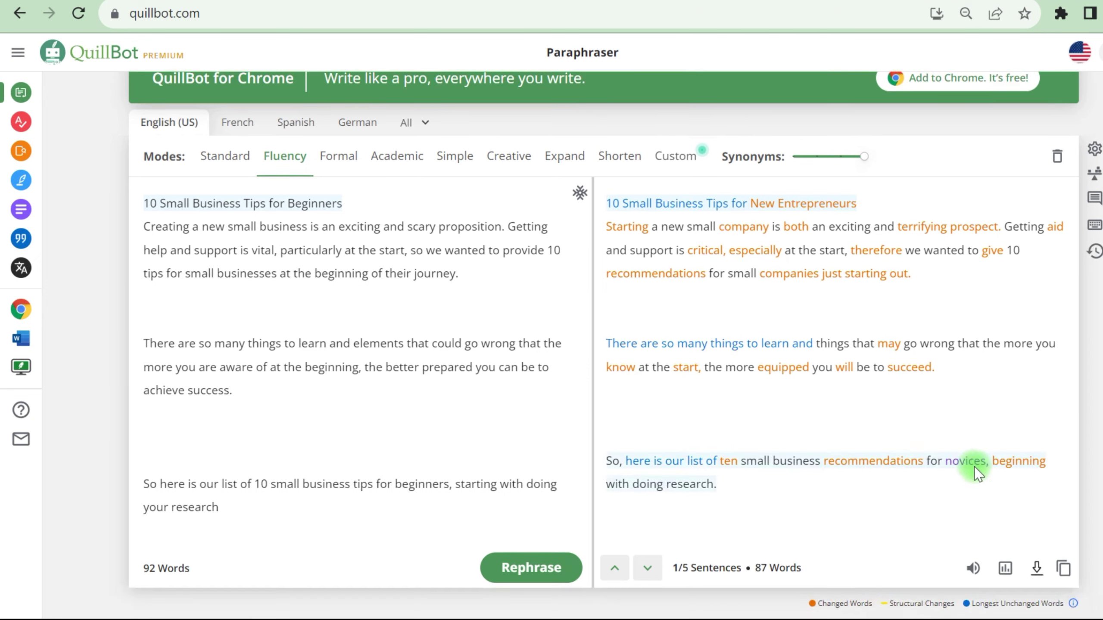
scroll(974, 471, down, 5)
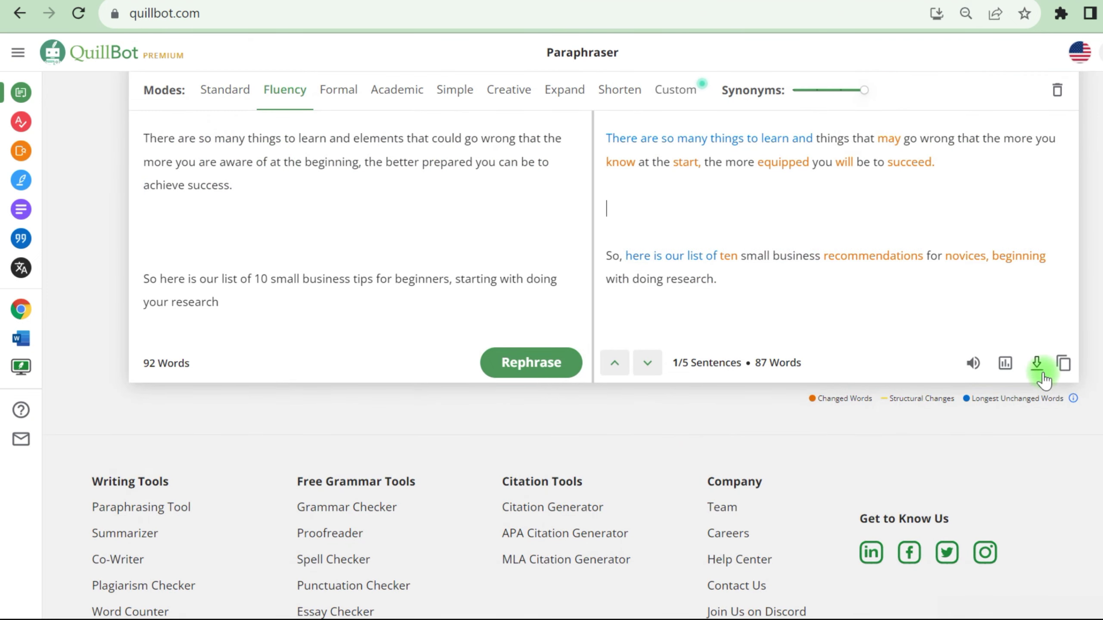
click(1063, 364)
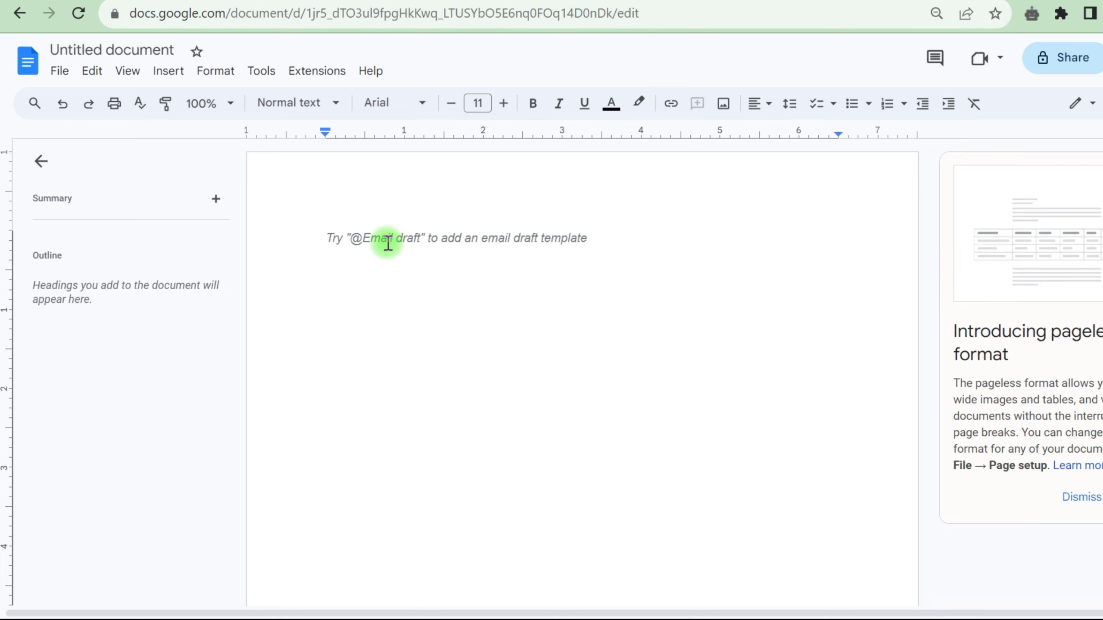
Paste the paraphrased small-business article and its further tips into the untitled document
key(ctrl+v)
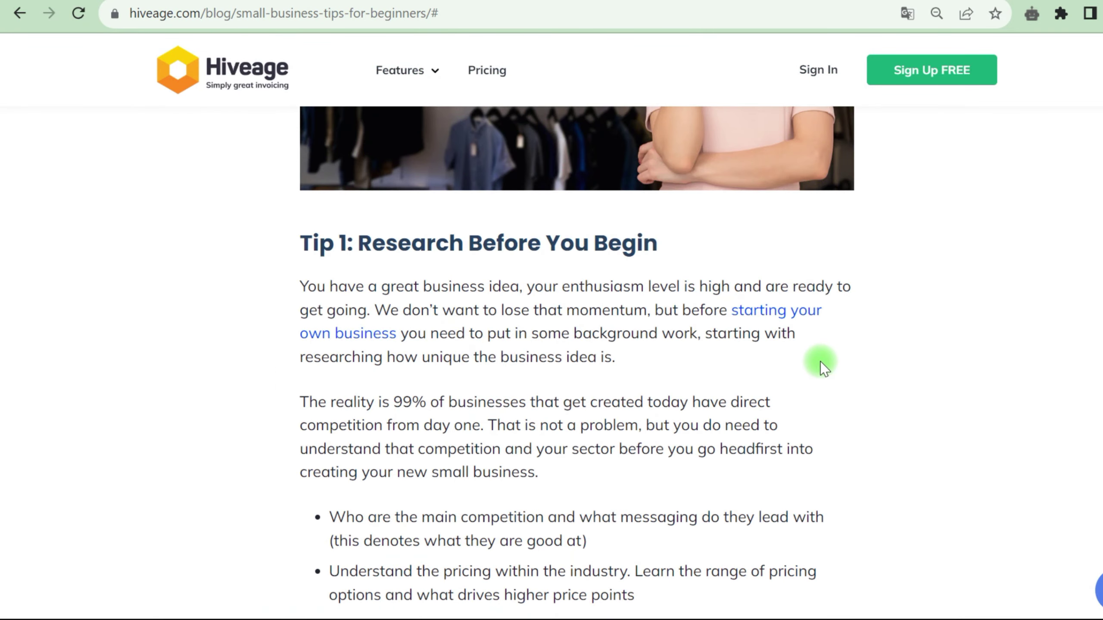
drag(332, 255, 537, 257)
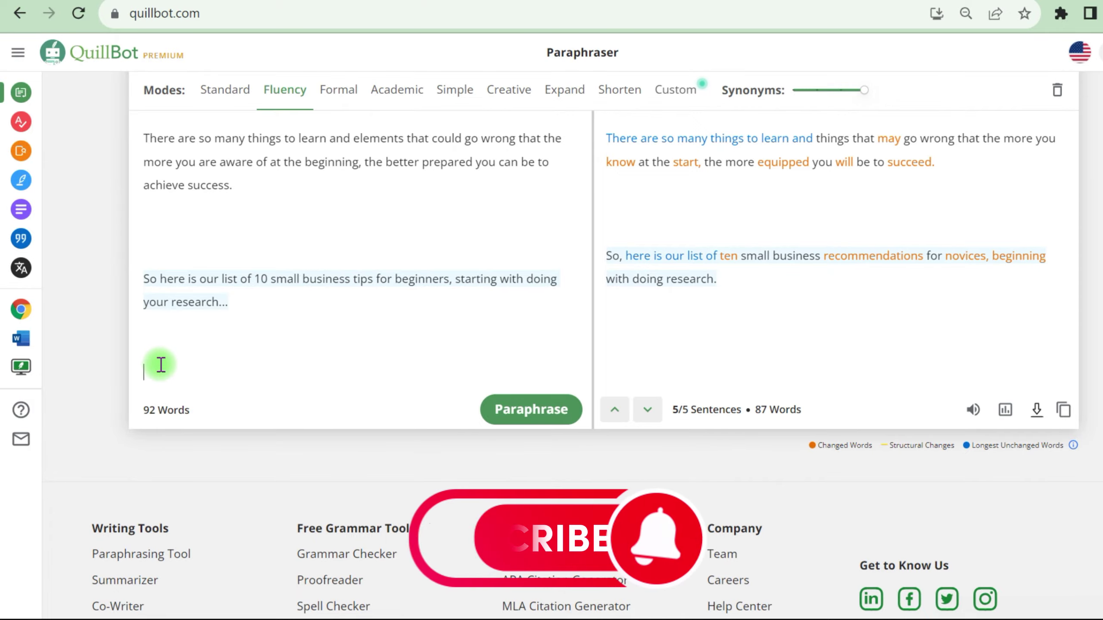
key(ctrl+v)
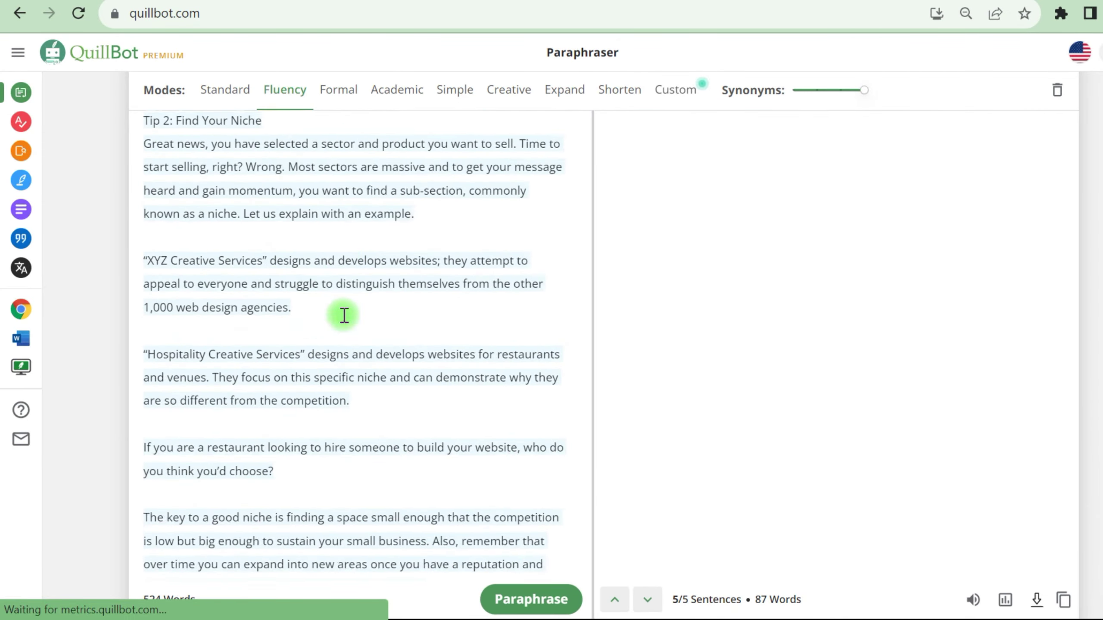
scroll(342, 312, down, 5)
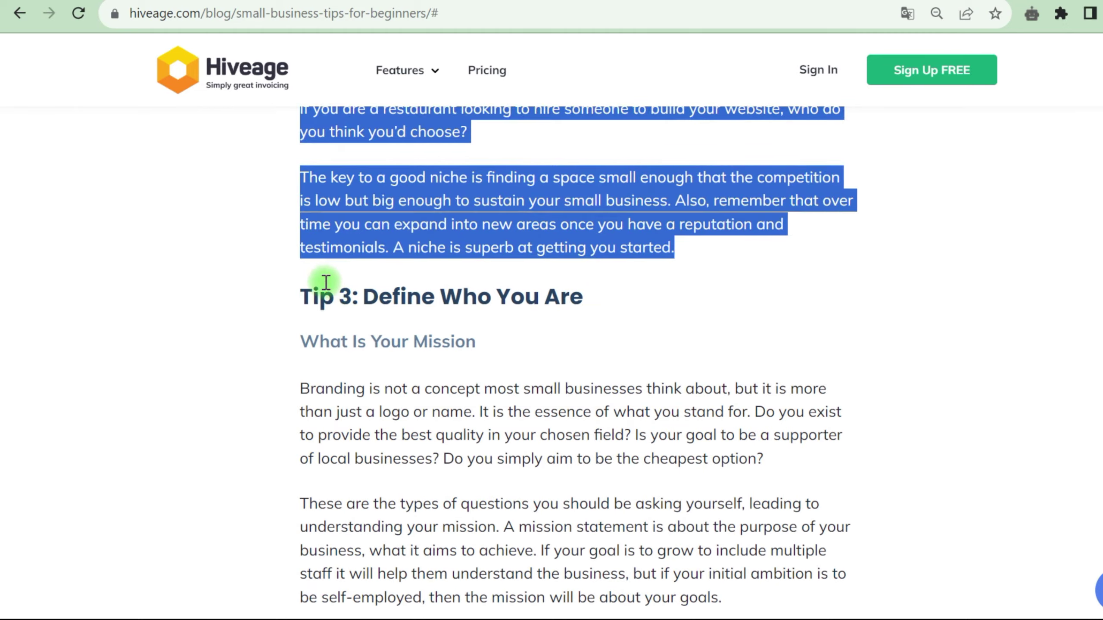
mouse_move(393, 283)
mouse_down()
mouse_move(308, 197)
mouse_move(571, 332)
mouse_move(549, 325)
mouse_up()
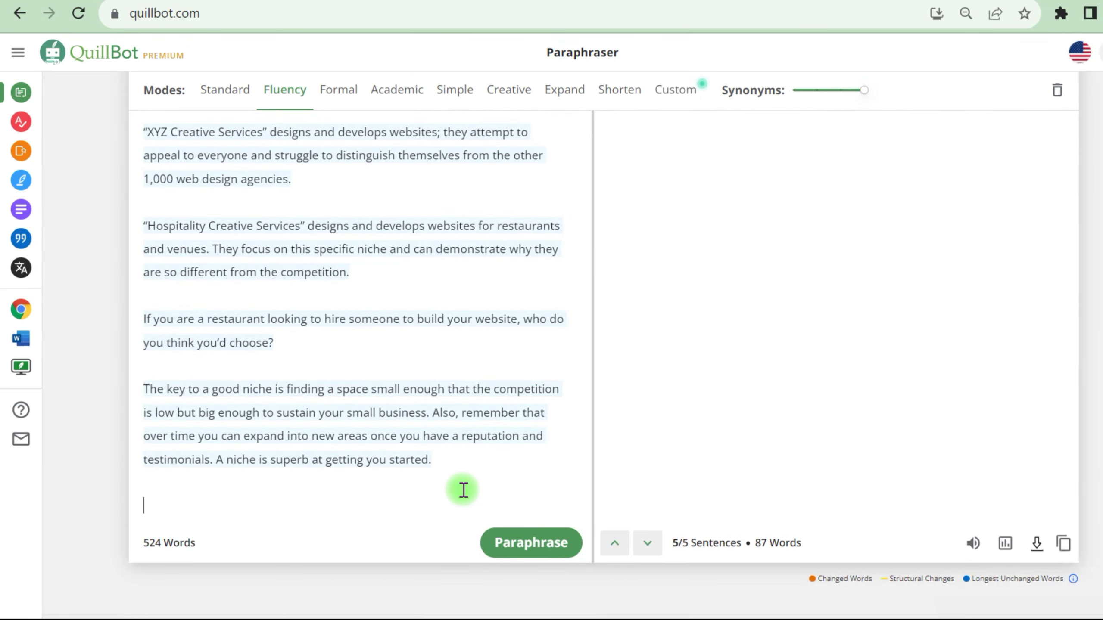
key(ctrl+v)
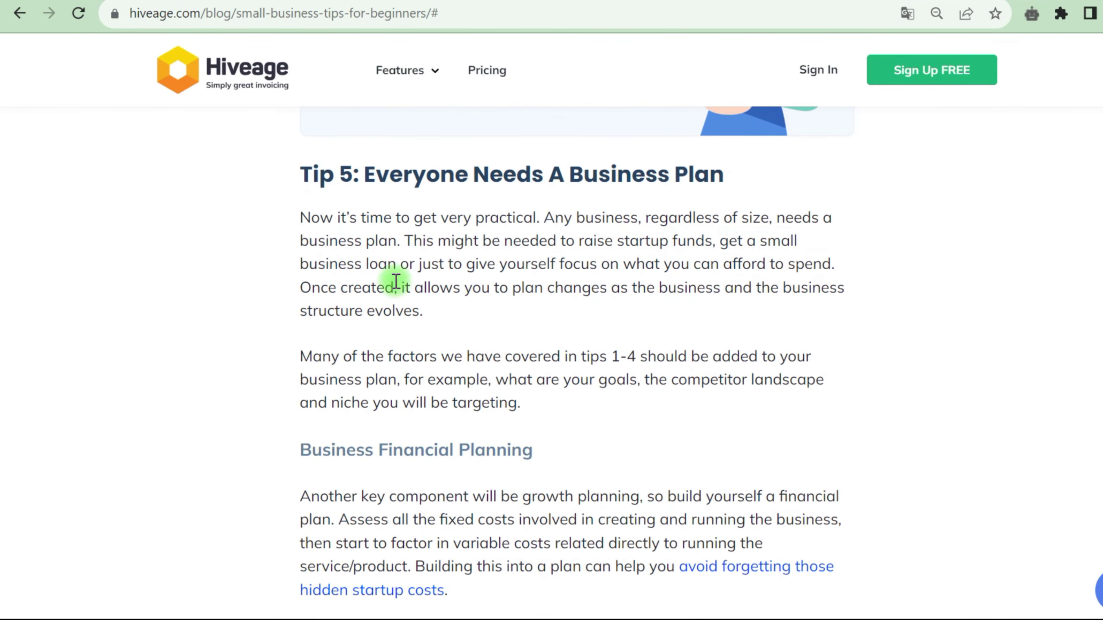
mouse_move(395, 281)
mouse_down()
mouse_move(478, 244)
mouse_move(849, 266)
mouse_up()
Download the finished document as a PDF Document (.pdf)
scroll(479, 244, down, 15)
scroll(849, 265, down, 5)
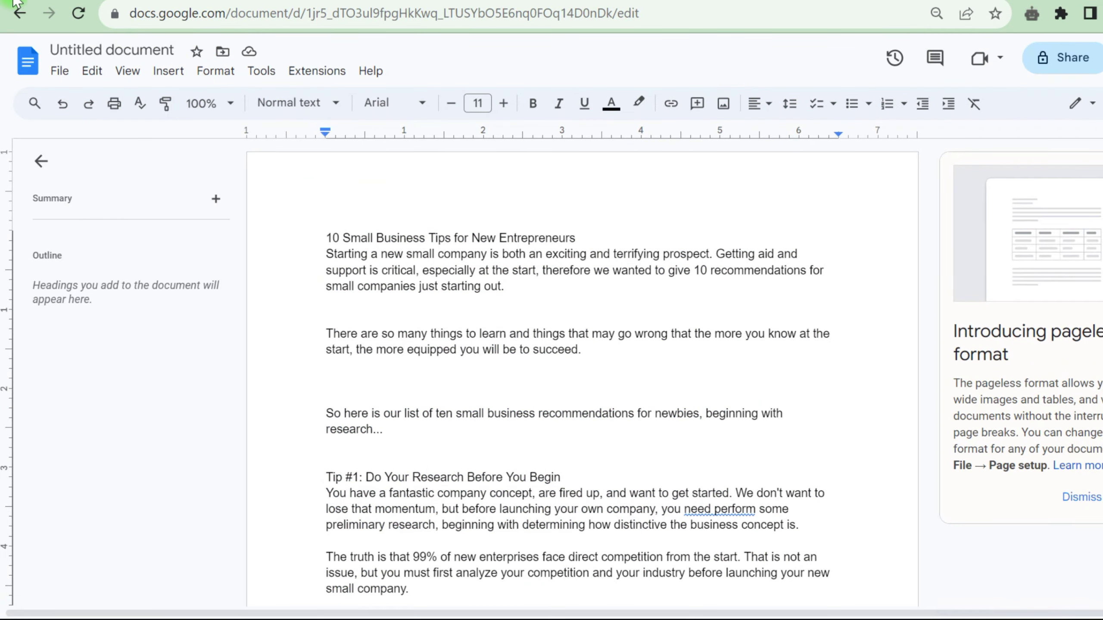
click(57, 71)
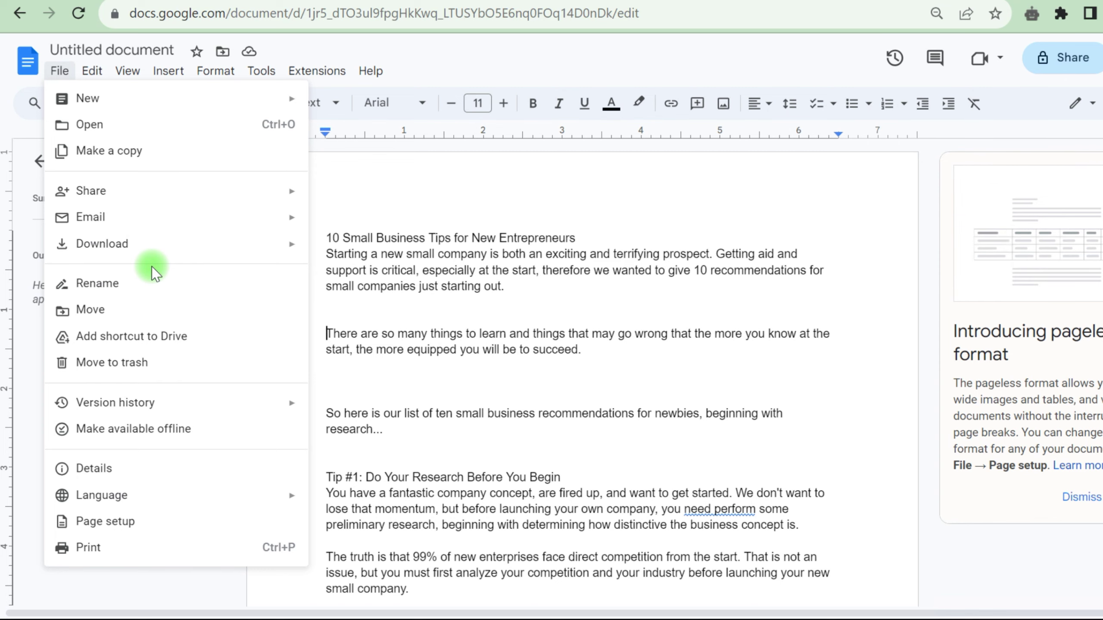
mouse_move(41, 237)
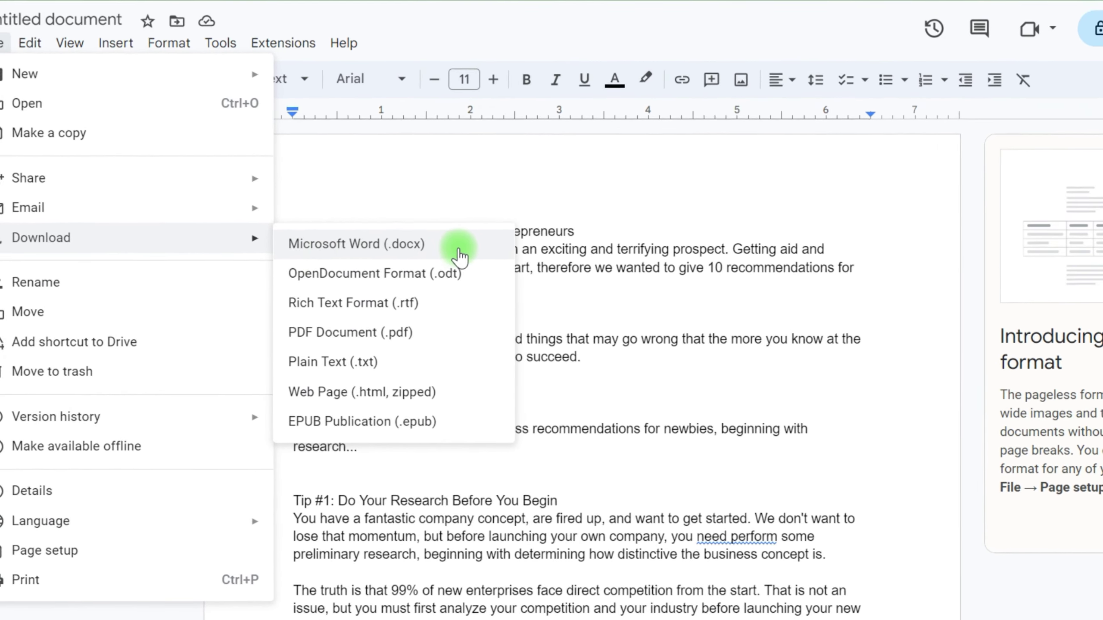
click(405, 333)
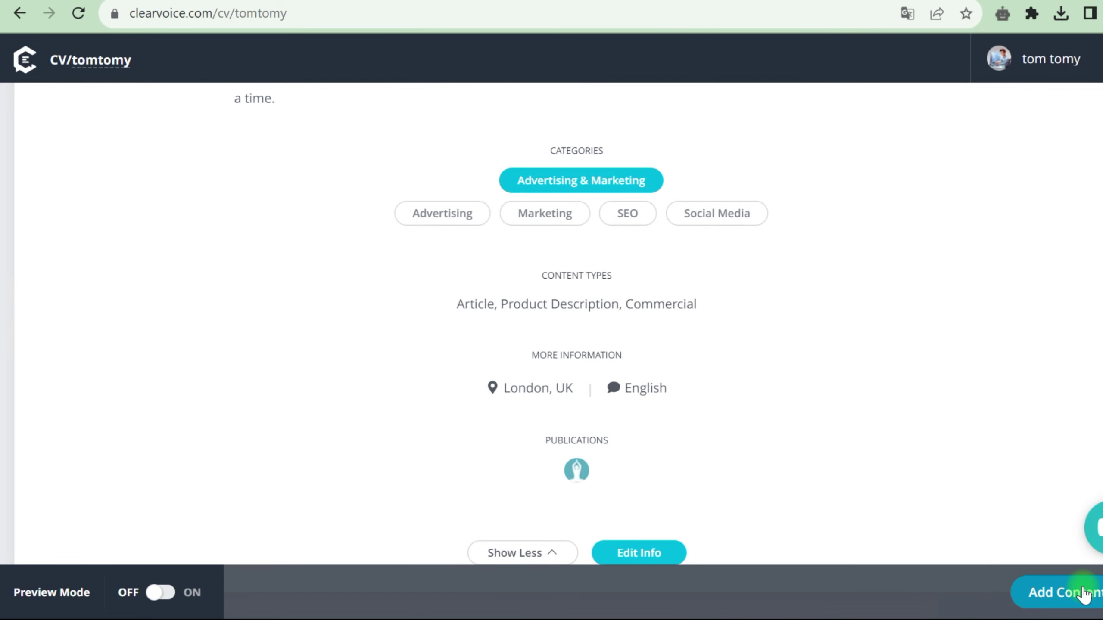
Add a content piece from the PDF titled '10 Small Business Tips for Beginners', categorized Business and Small Business
click(1082, 590)
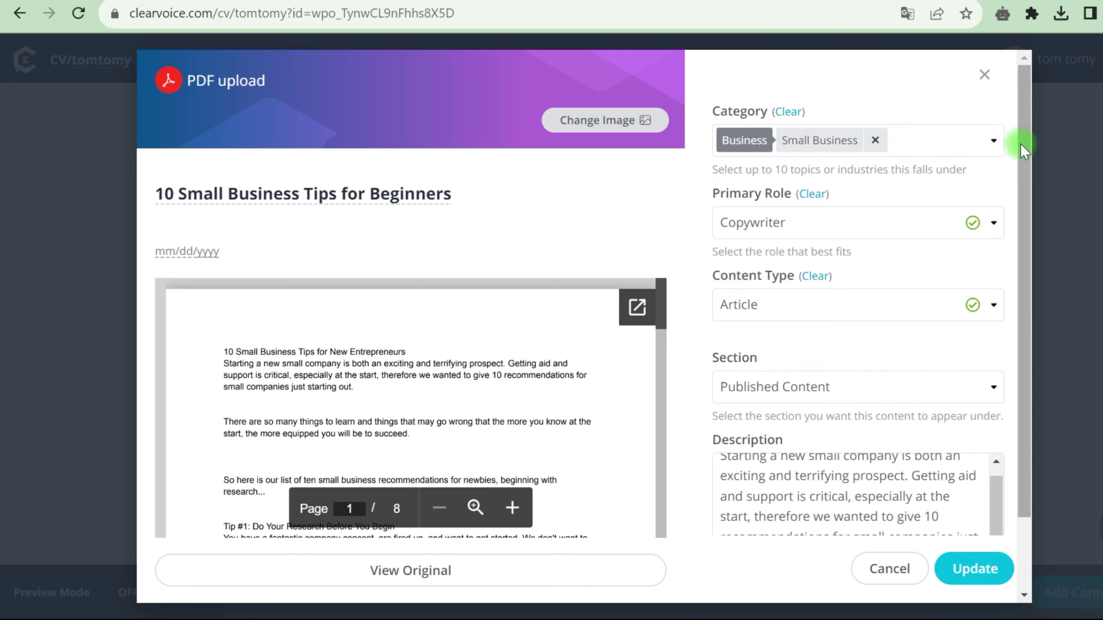
drag(1020, 143, 1018, 261)
scroll(640, 290, down, 5)
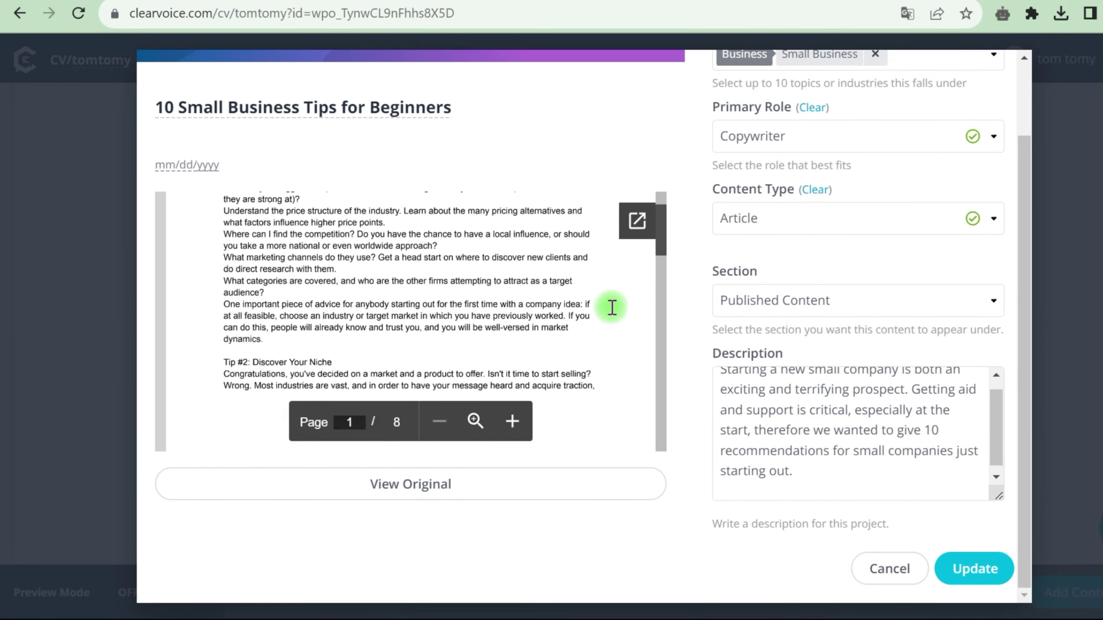
scroll(610, 305, down, 5)
scroll(573, 286, up, 5)
scroll(571, 286, up, 5)
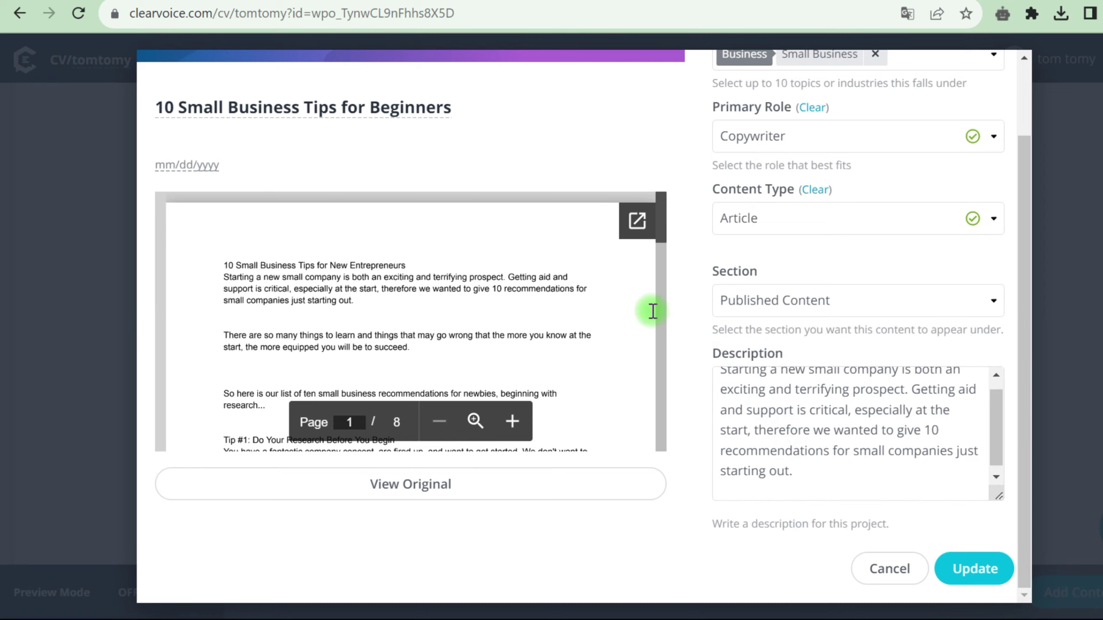
scroll(488, 235, up, 2)
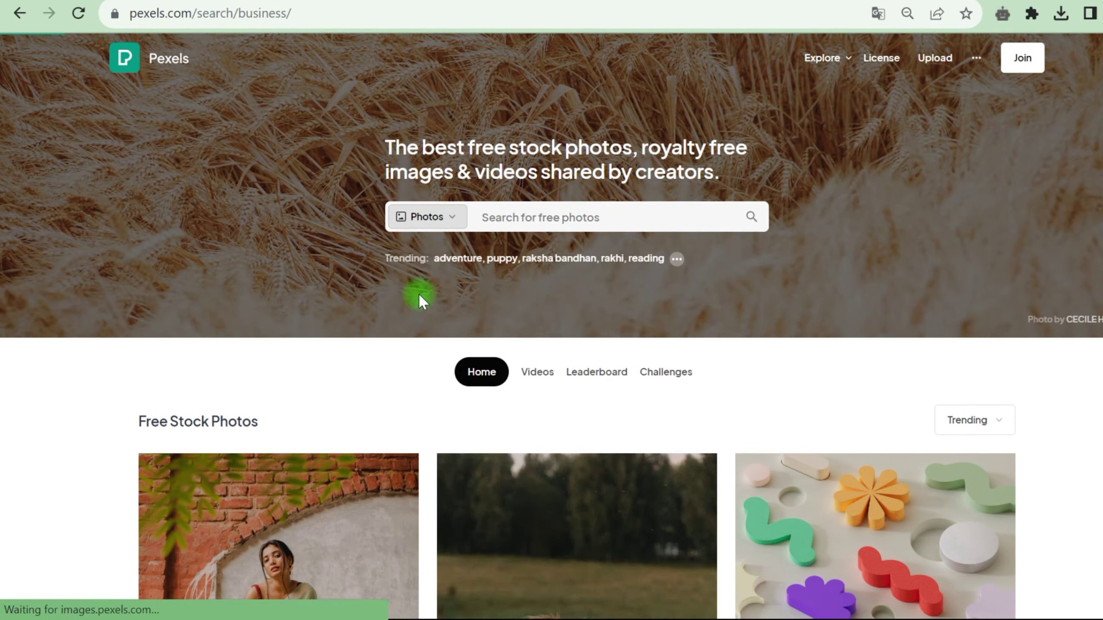
Download the free 'Person Using Macbook' laptop photo from Pexels' business results
scroll(413, 309, down, 5)
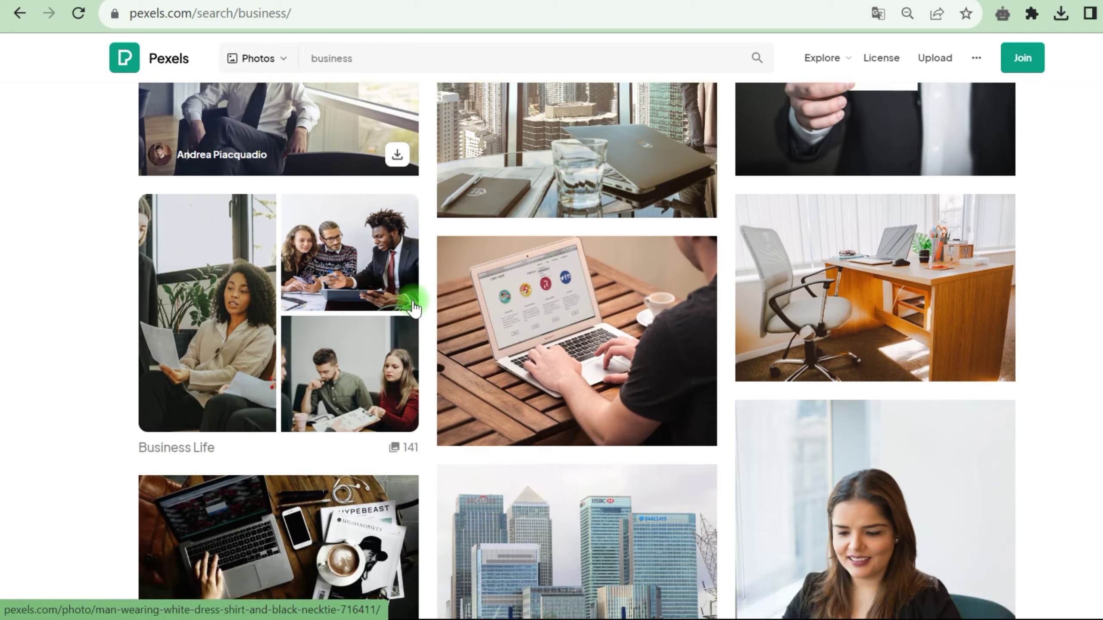
scroll(413, 309, down, 4)
scroll(413, 308, down, 4)
scroll(414, 308, down, 5)
scroll(413, 309, down, 5)
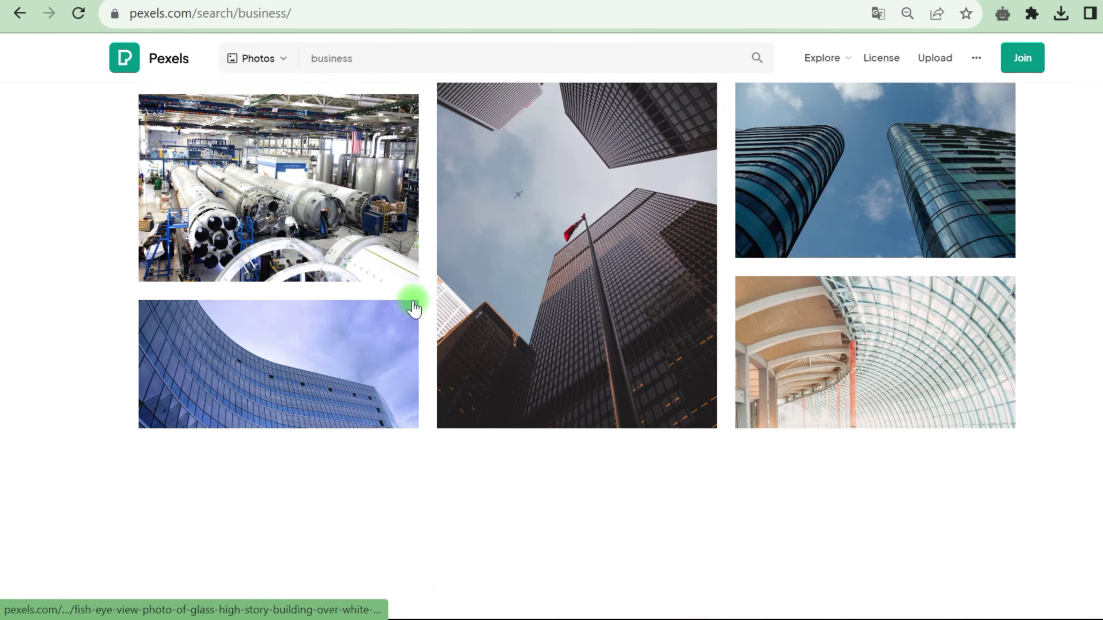
scroll(413, 308, down, 3)
scroll(413, 308, down, 4)
scroll(412, 308, down, 4)
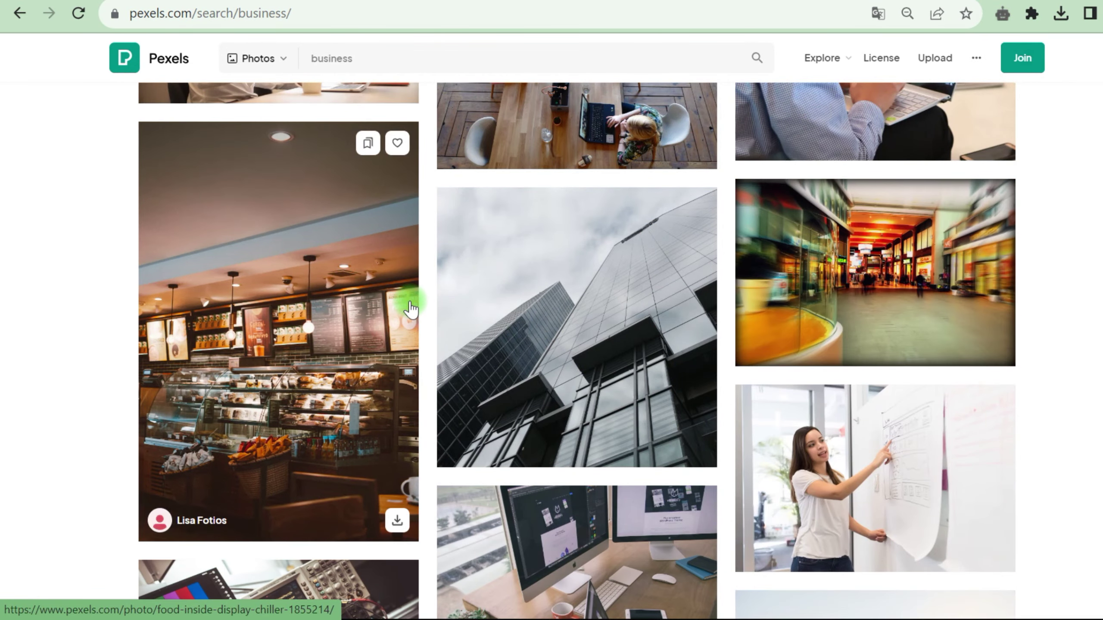
scroll(410, 309, up, 4)
scroll(410, 310, up, 4)
scroll(410, 309, up, 4)
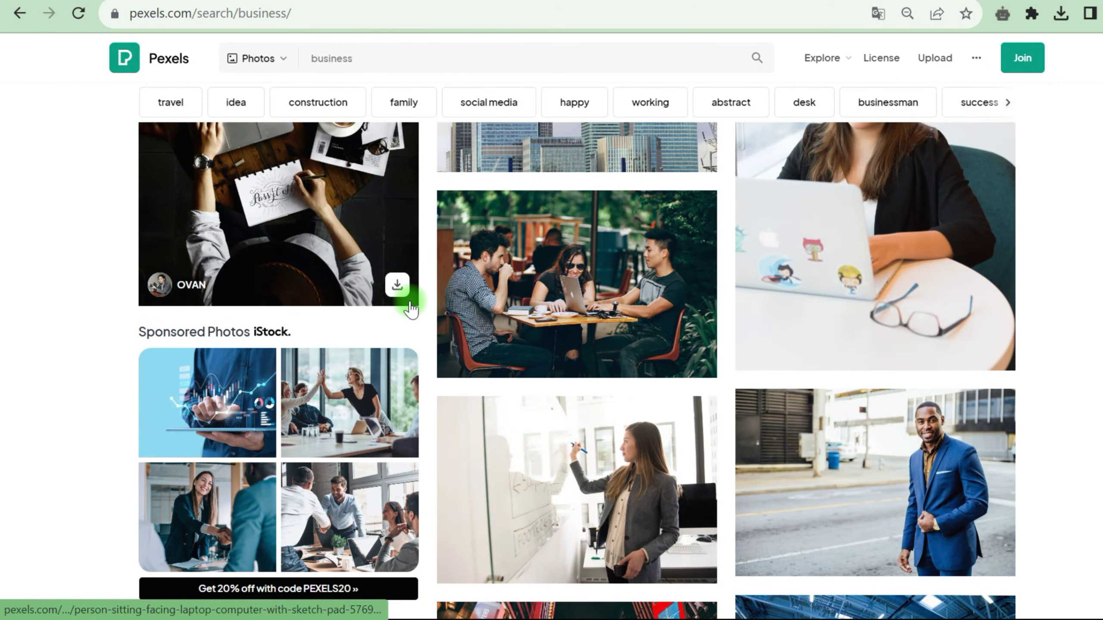
scroll(410, 310, up, 3)
click(543, 369)
scroll(545, 360, down, 3)
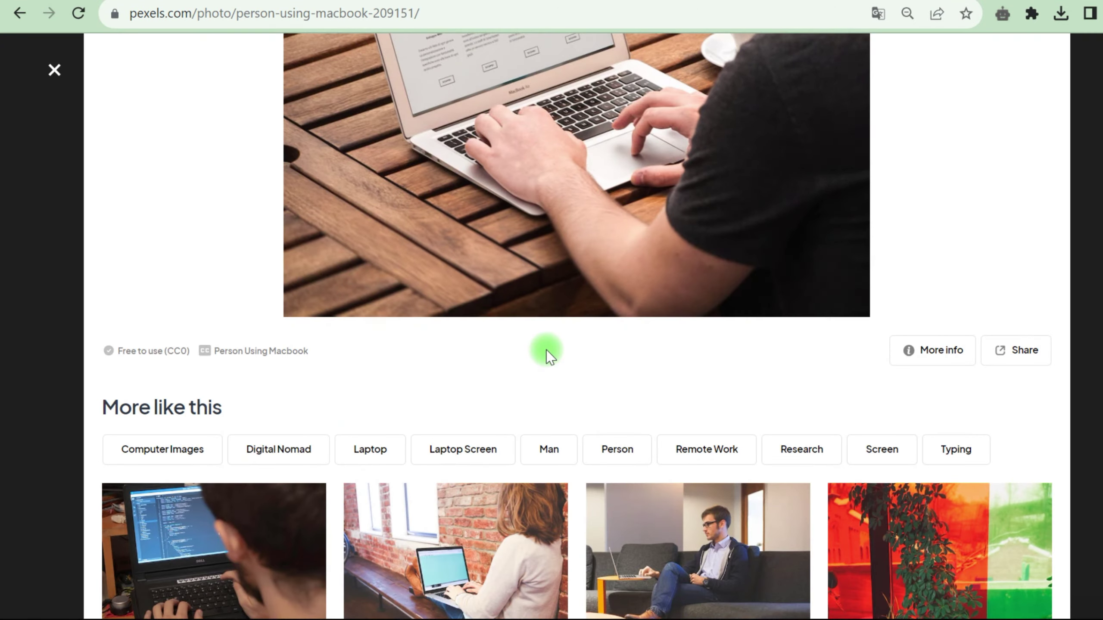
scroll(551, 339, up, 5)
click(994, 99)
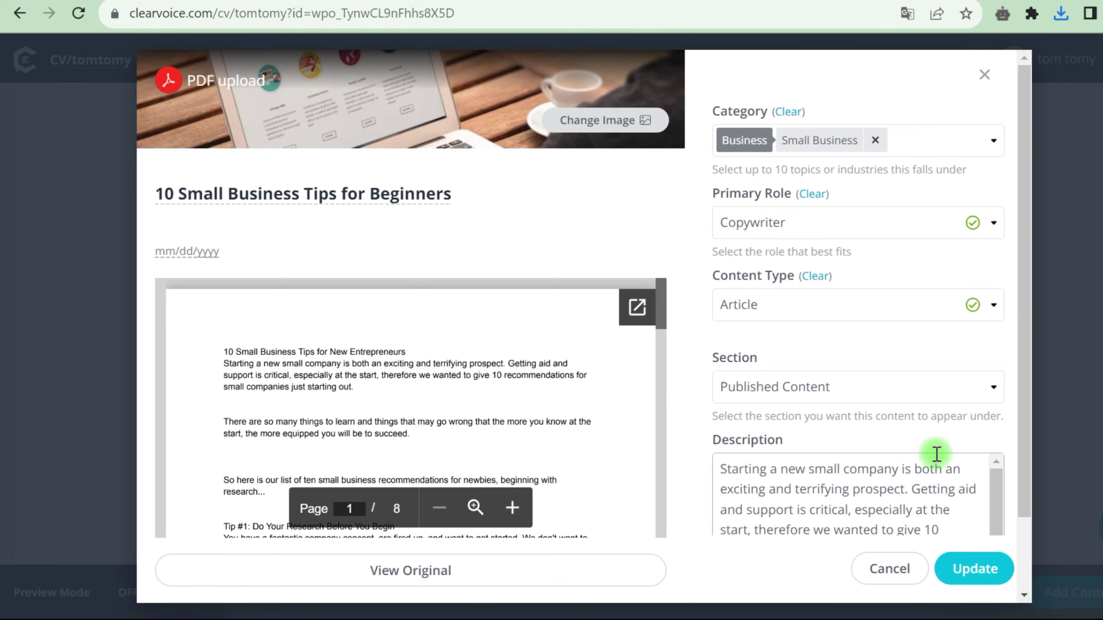
Save the article with its laptop cover and confirm it under Published Content
click(969, 568)
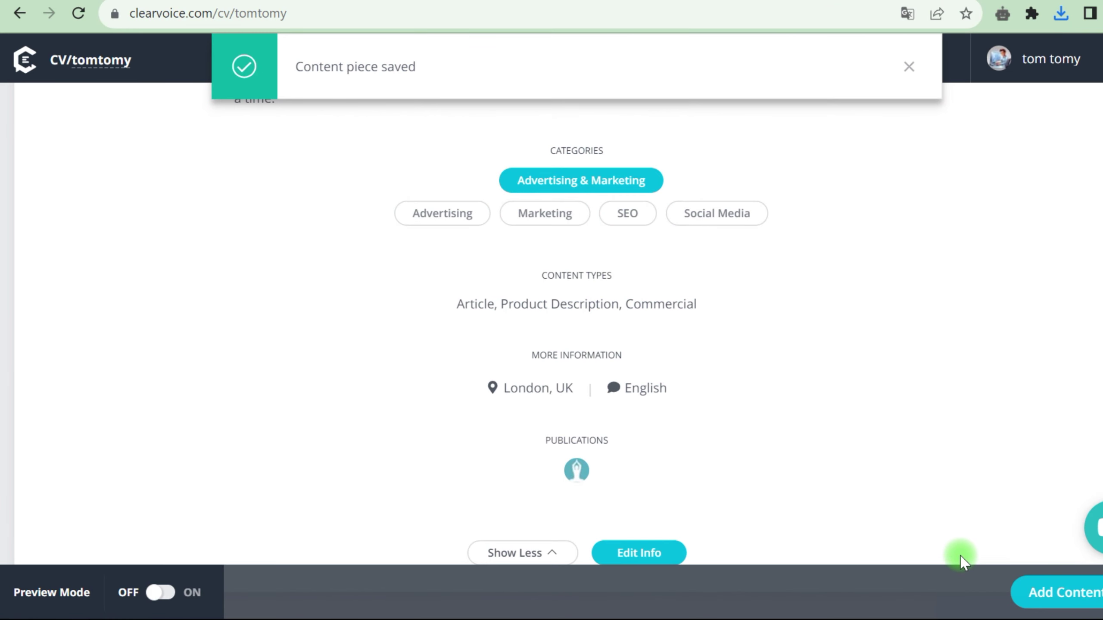
scroll(789, 326, down, 5)
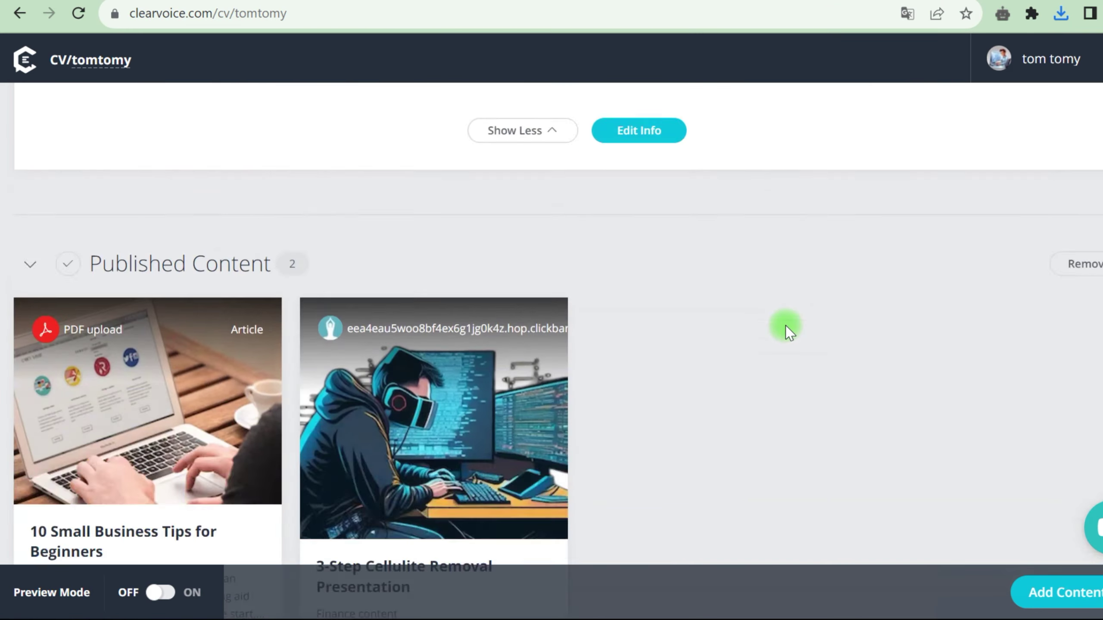
scroll(785, 326, down, 3)
scroll(552, 295, up, 3)
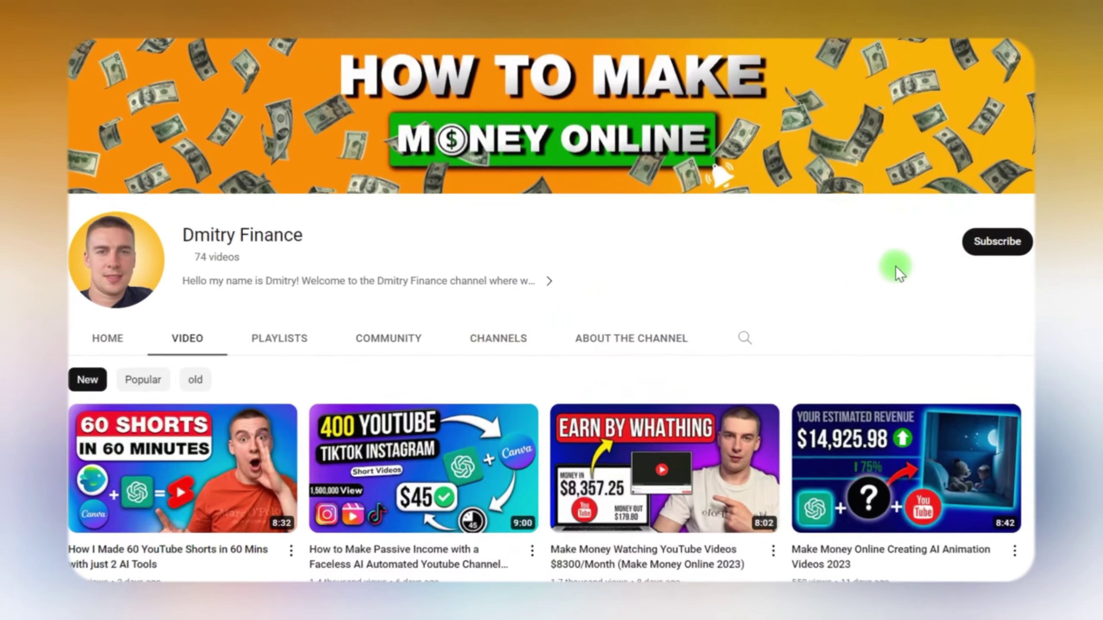
scroll(994, 251, down, 5)
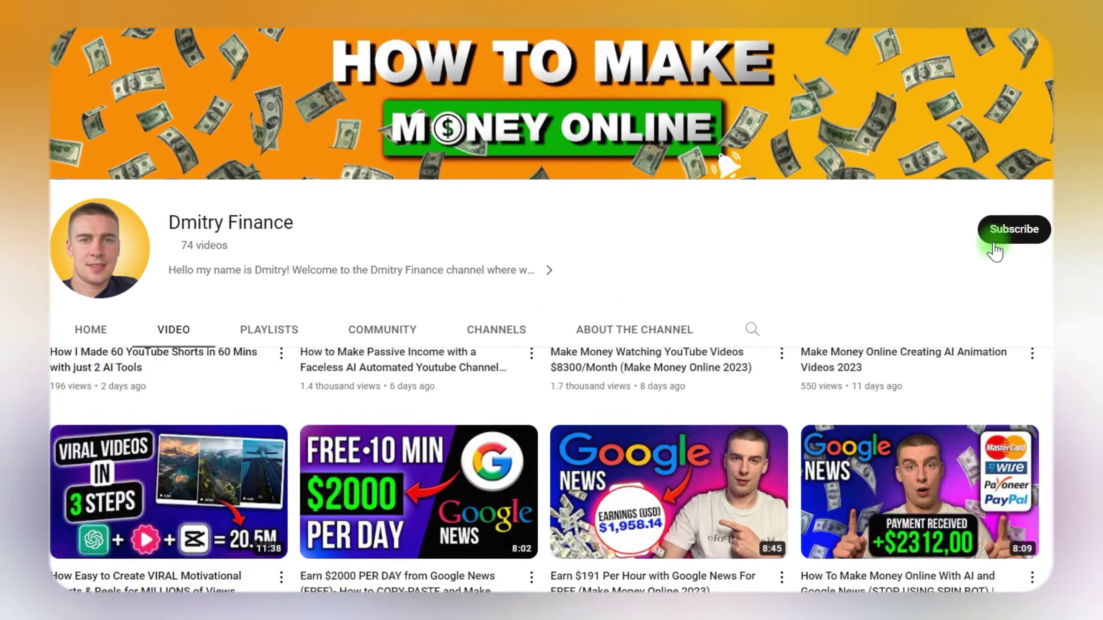
scroll(942, 261, down, 5)
scroll(1011, 272, down, 5)
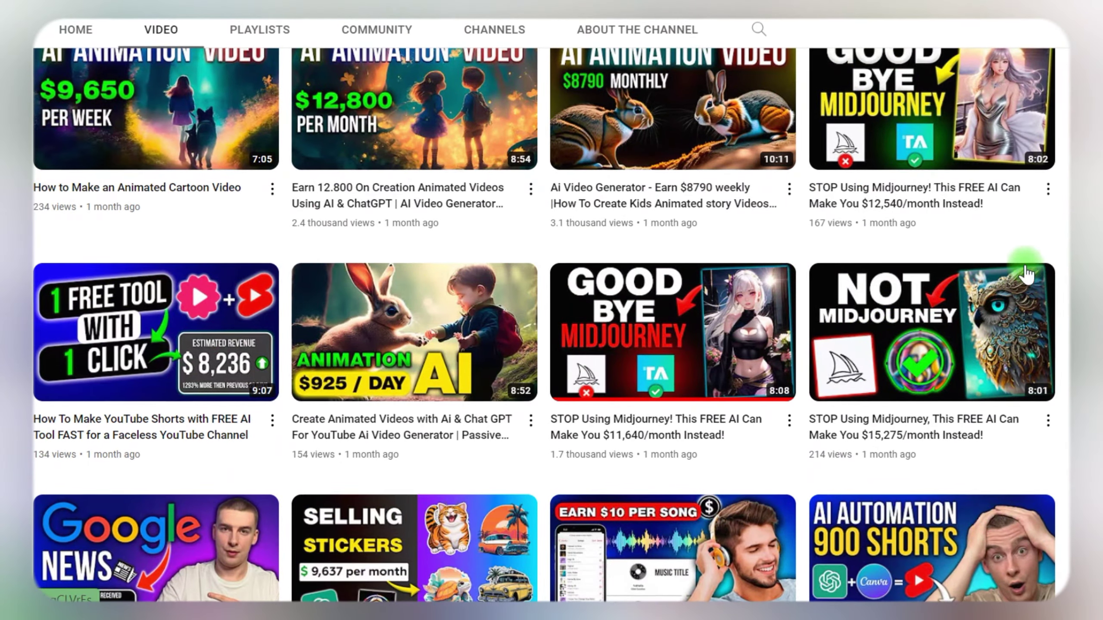